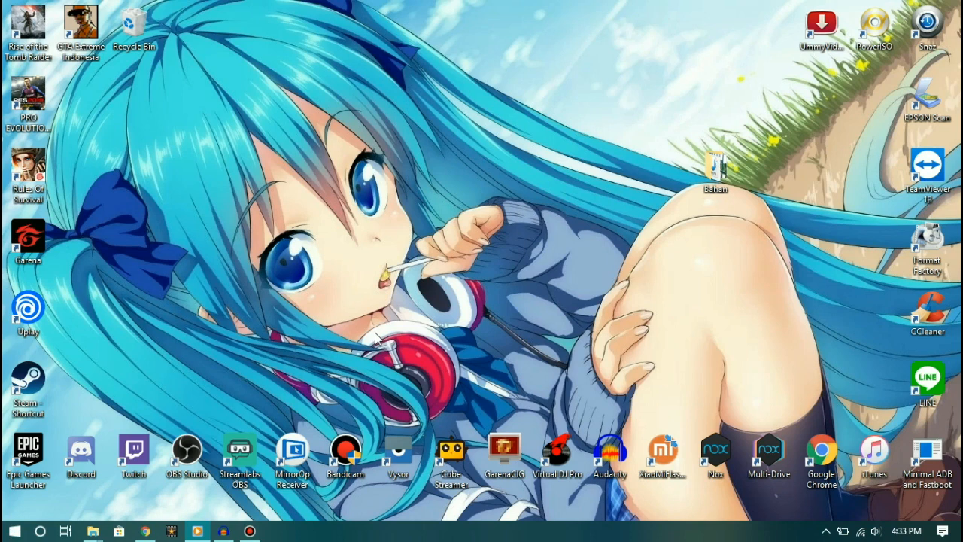
Step: Open the Videos folder in File Explorer and play the video named aaaaaaaaaa
mouse_move(90, 531)
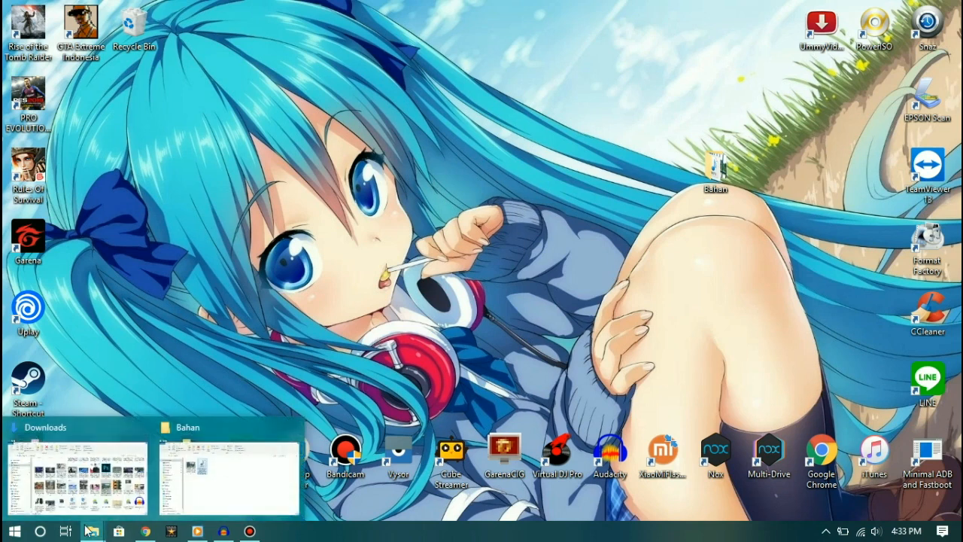
mouse_move(74, 463)
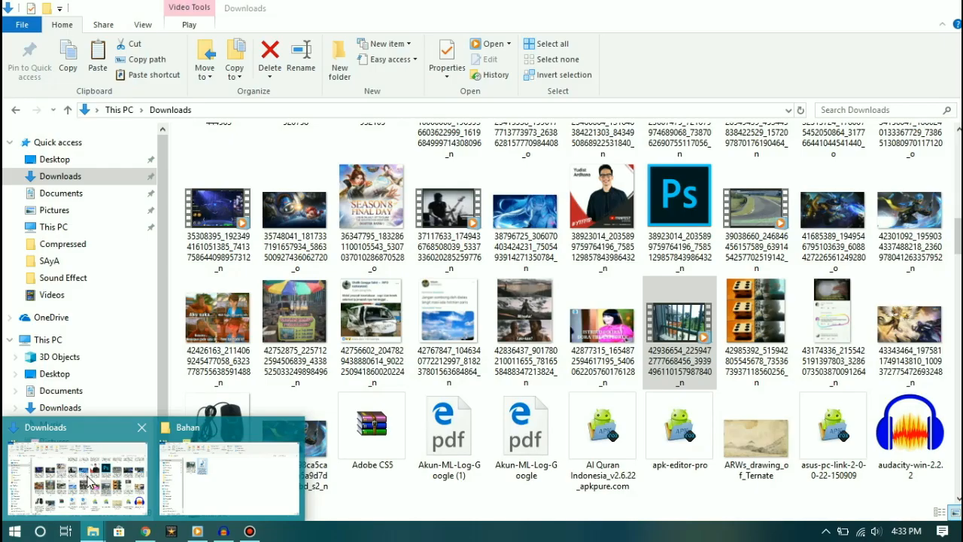
left_click(90, 481)
left_click(53, 294)
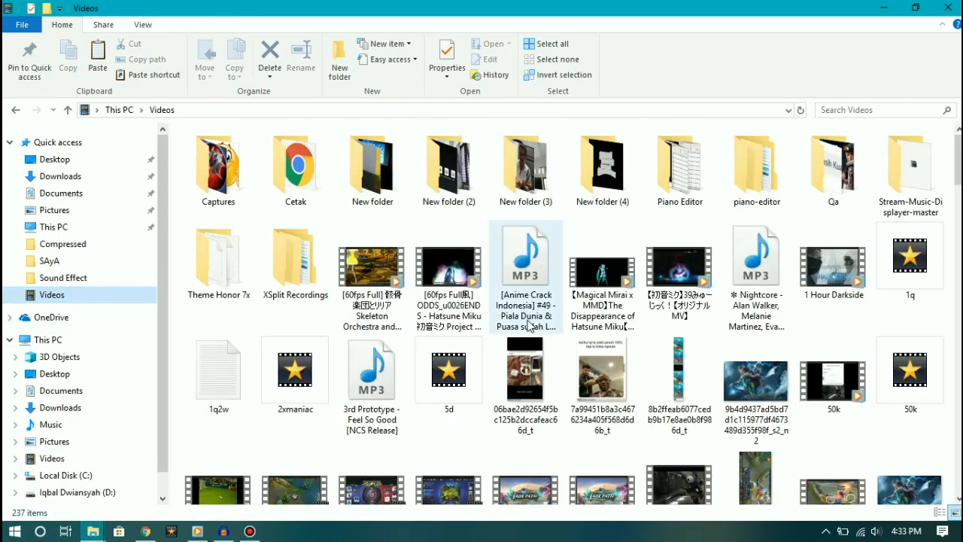
left_click(834, 380)
scroll(805, 396, "down", 2)
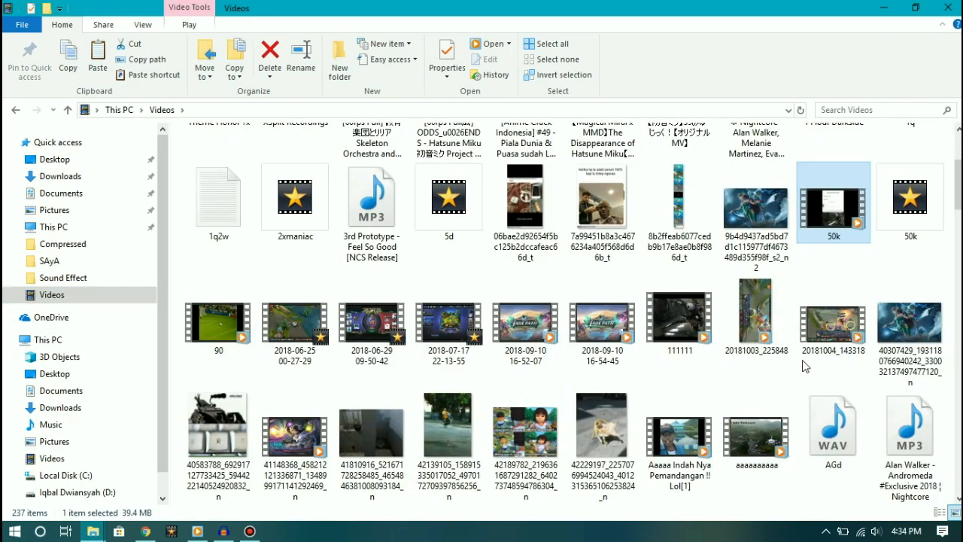
double_click(744, 431)
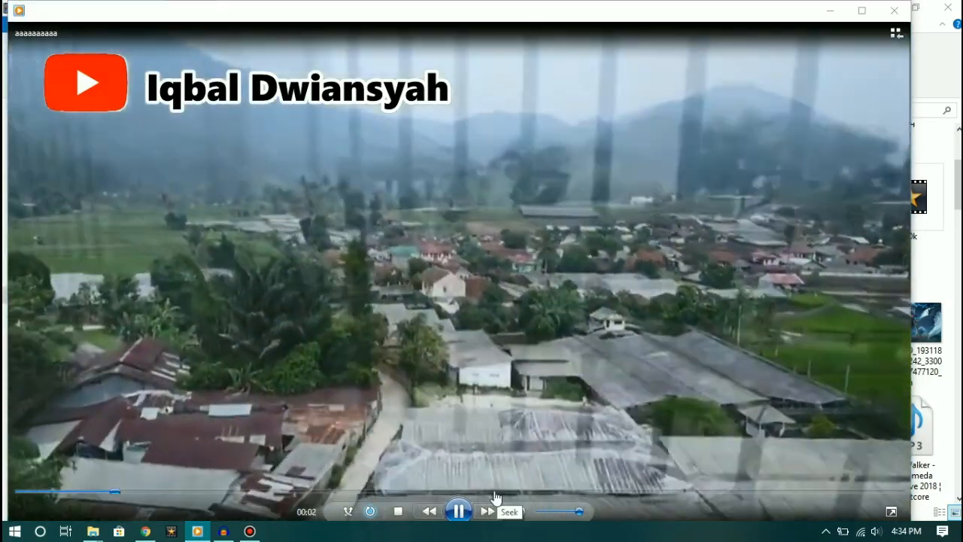
Step: Preview the second half of the sample video, and close the player and put the folder window away
left_click(495, 492)
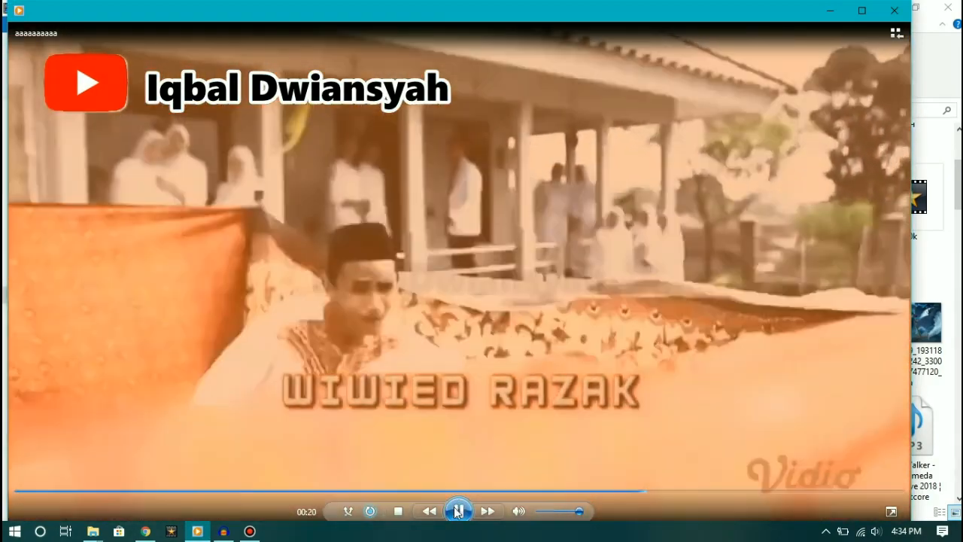
left_click(459, 511)
left_click(599, 491)
key("XF86AudioLowerVolume")
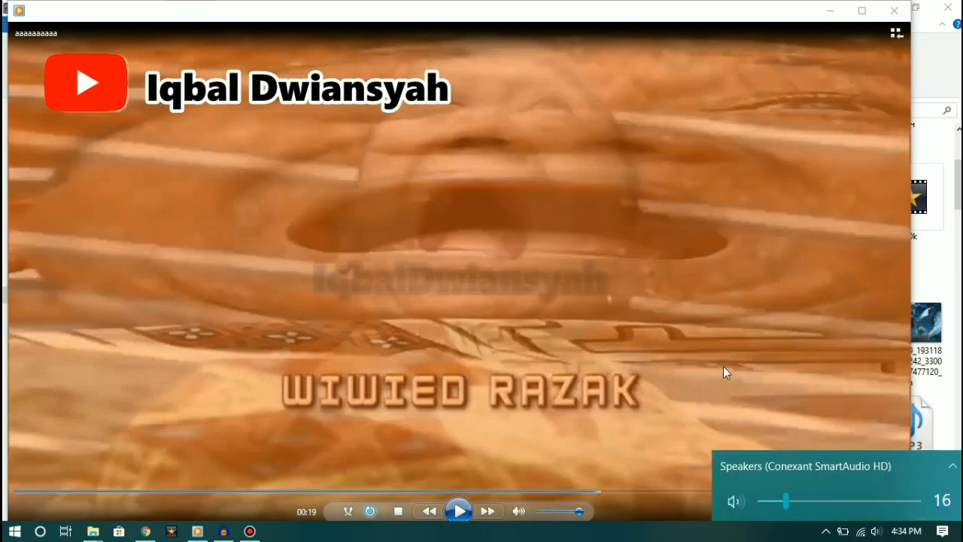
left_click(435, 457)
left_click(459, 511)
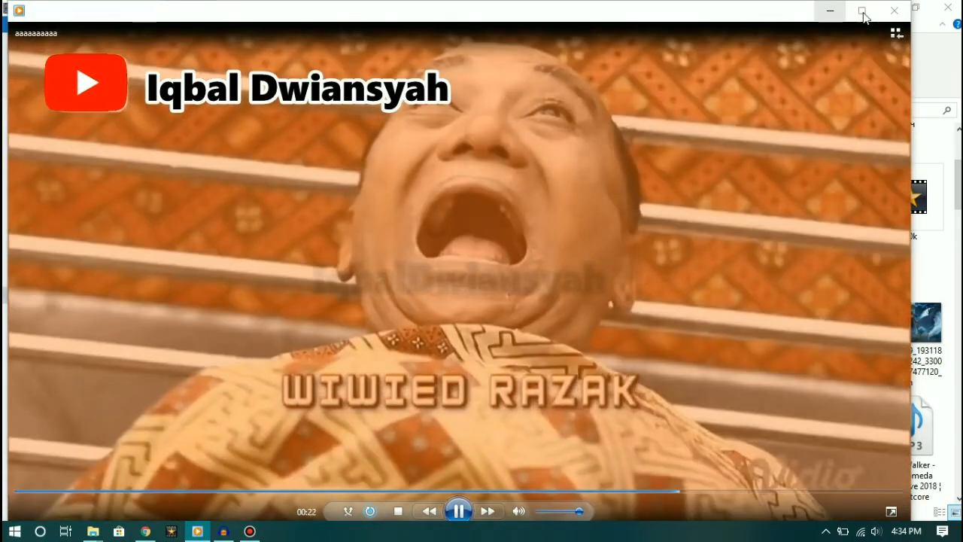
left_click(898, 12)
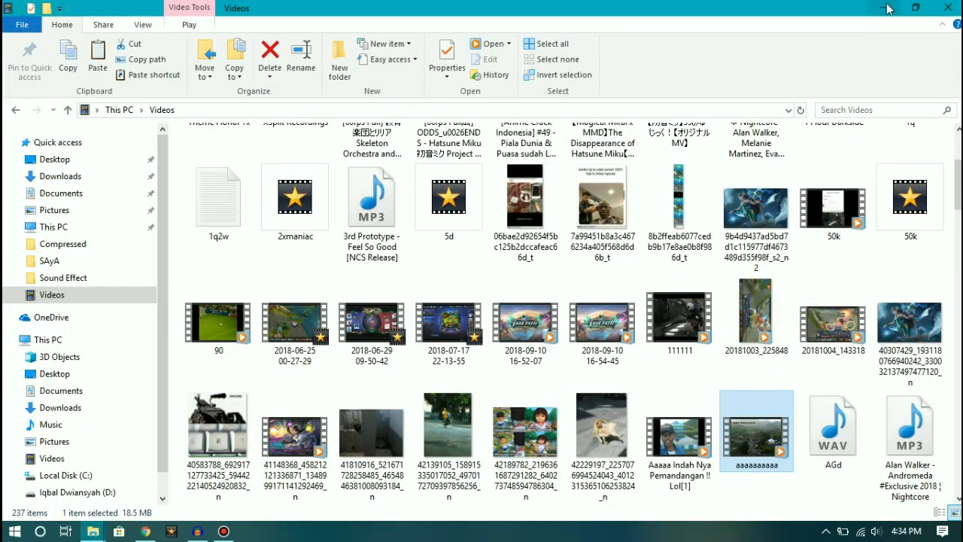
left_click(873, 7)
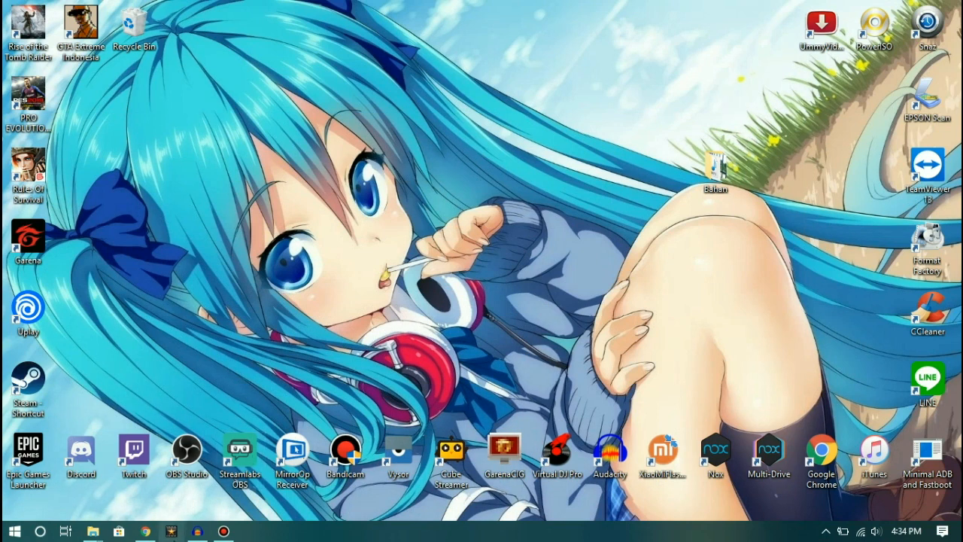
Step: Switch to VideoPad and skip its welcome dialog to work in an empty project
left_click(172, 531)
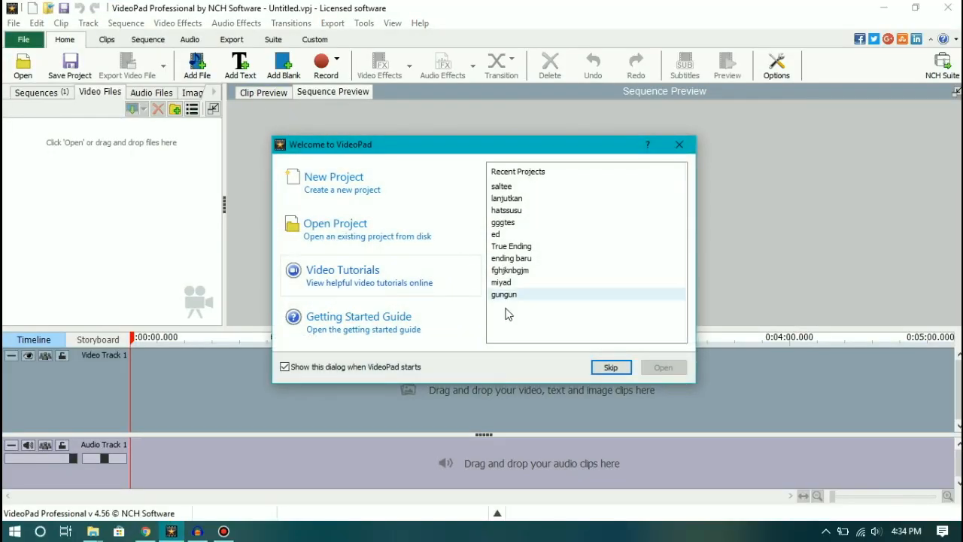
left_click(606, 367)
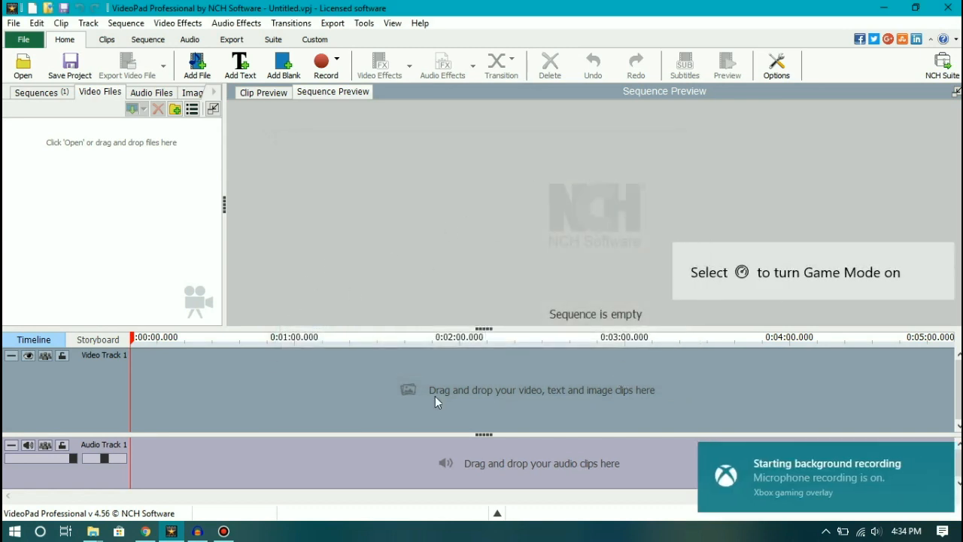
left_click(58, 92)
left_click(87, 94)
left_click(45, 92)
left_click(53, 135)
left_click(105, 93)
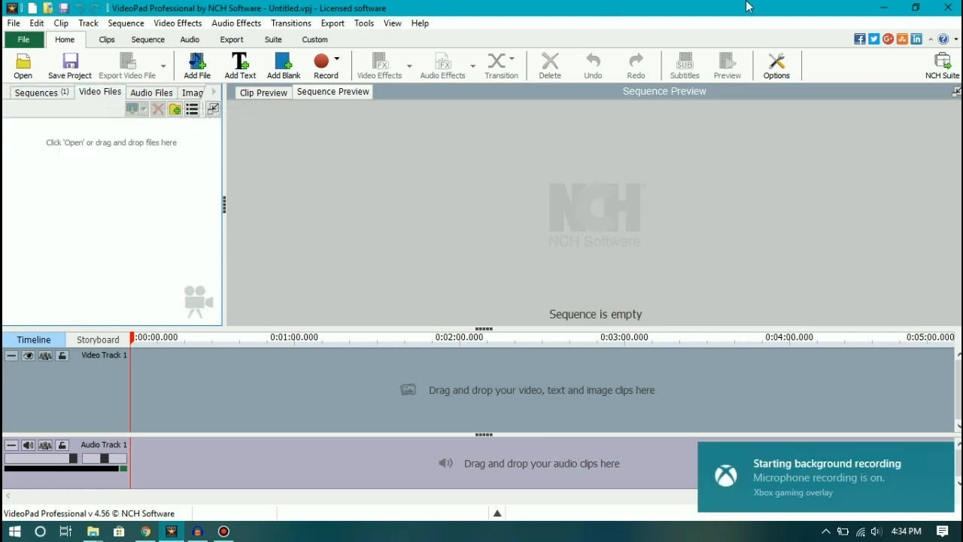
Step: Import the video clip and the Kirin J Callinan MP3 from the desktop folder Bahan into the VideoPad project
left_click(916, 7)
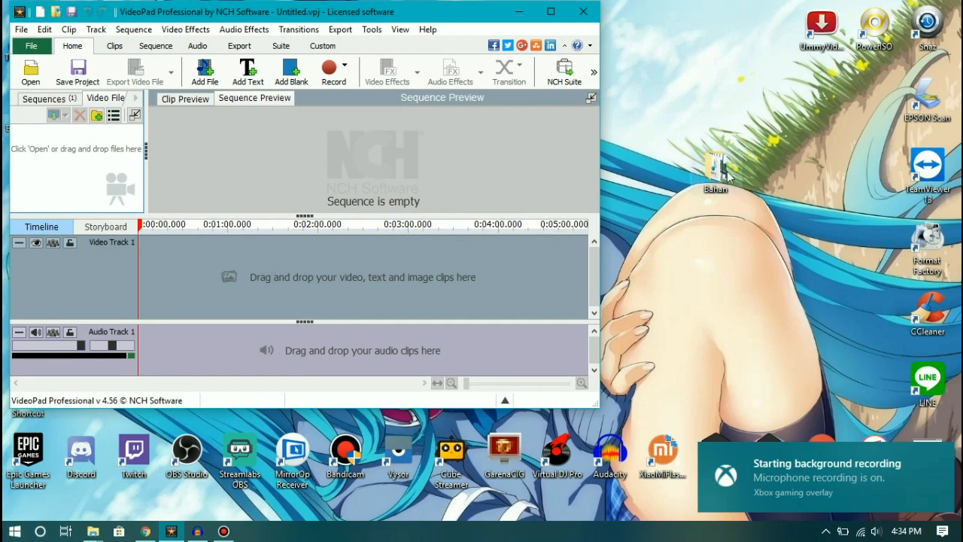
left_click(727, 178)
double_click(727, 181)
left_click_drag(376, 31, 582, 33)
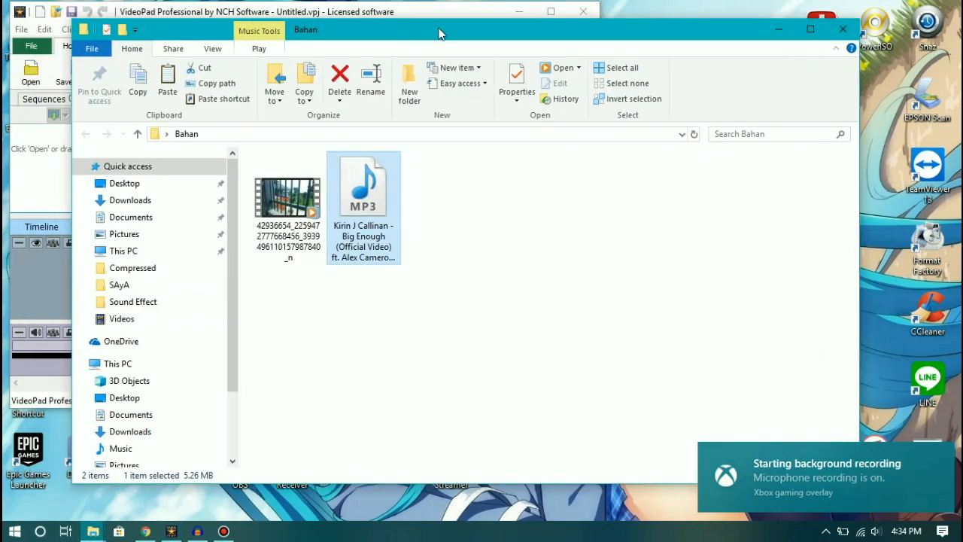
left_click(447, 199)
left_click(546, 260)
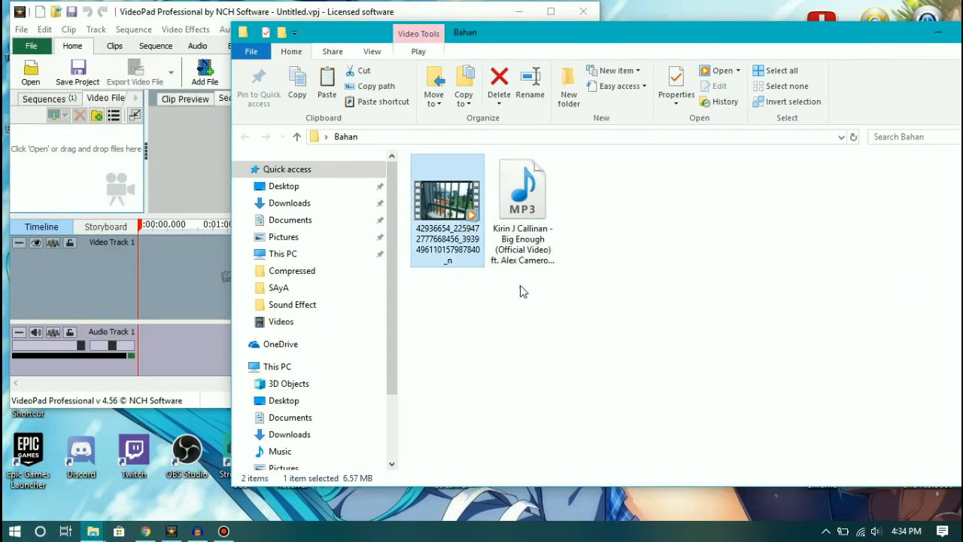
left_click_drag(612, 349, 69, 162)
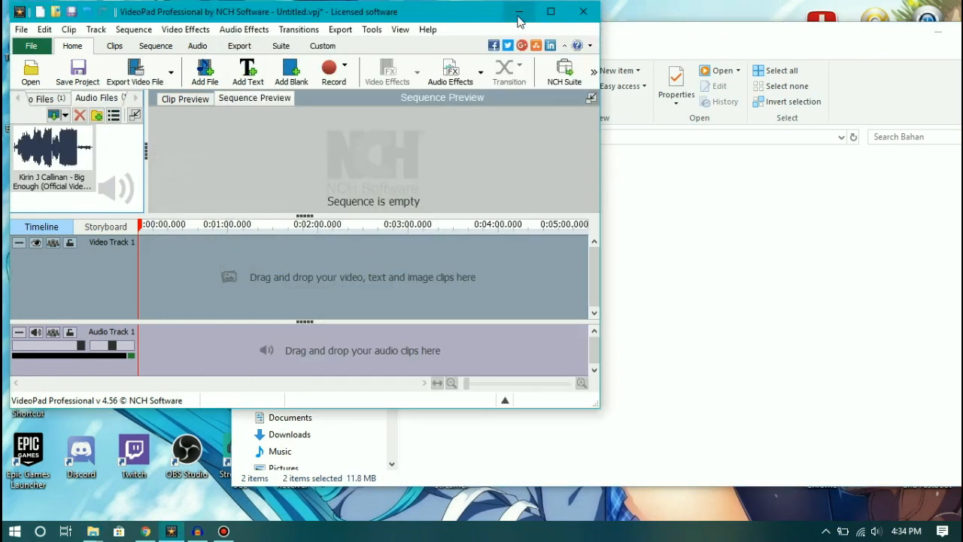
left_click(551, 12)
Step: Raise the system speaker volume to 26
key("XF86AudioRaiseVolume")
key("XF86AudioRaiseVolume")
key("XF86AudioRaiseVolume")
key("XF86AudioRaiseVolume")
key("XF86AudioRaiseVolume")
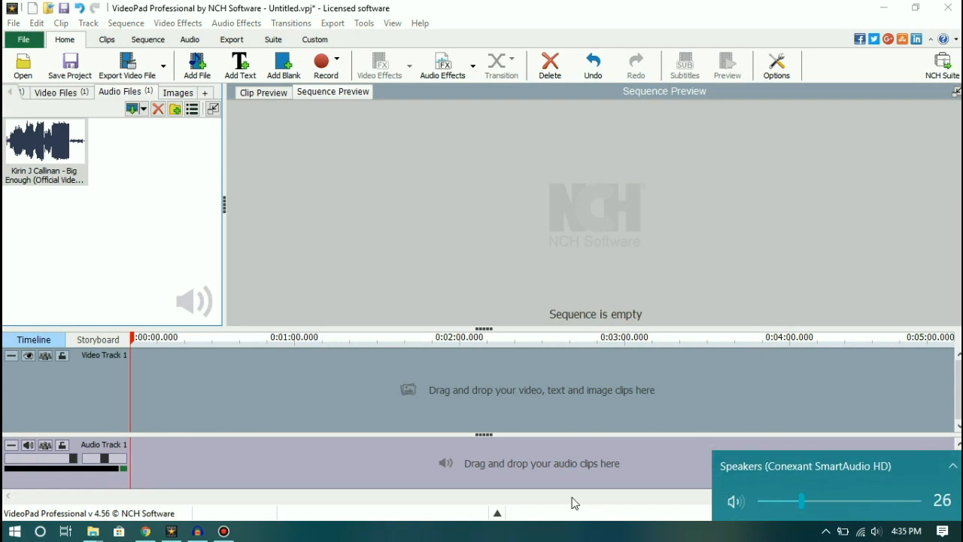
Step: Place the imported video clip from the video files bin at the start of Video Track 1
left_click(60, 94)
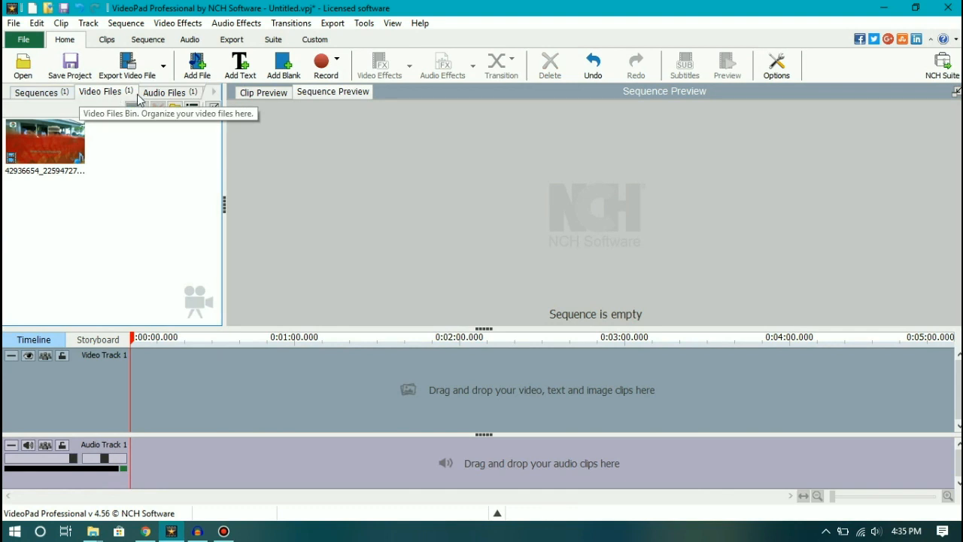
left_click(190, 97)
left_click(106, 92)
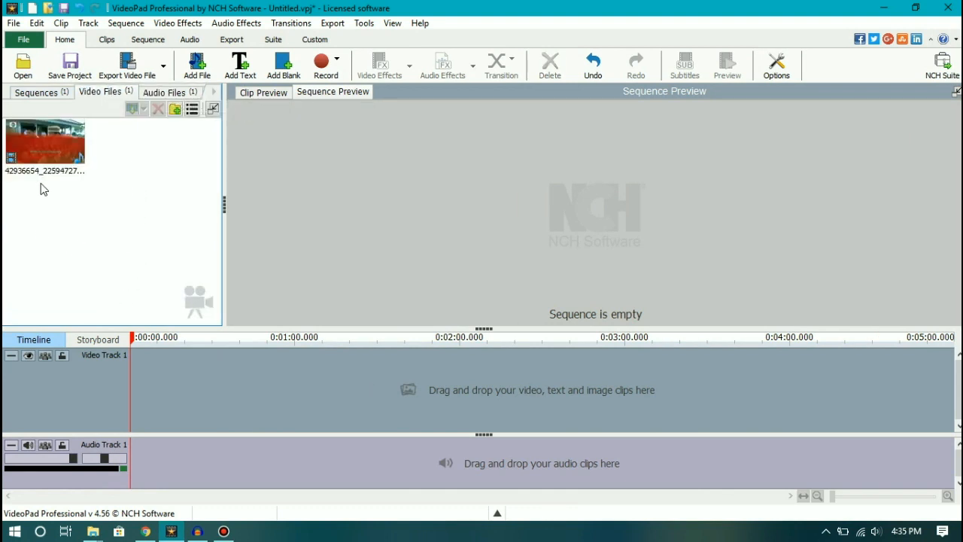
left_click(77, 150)
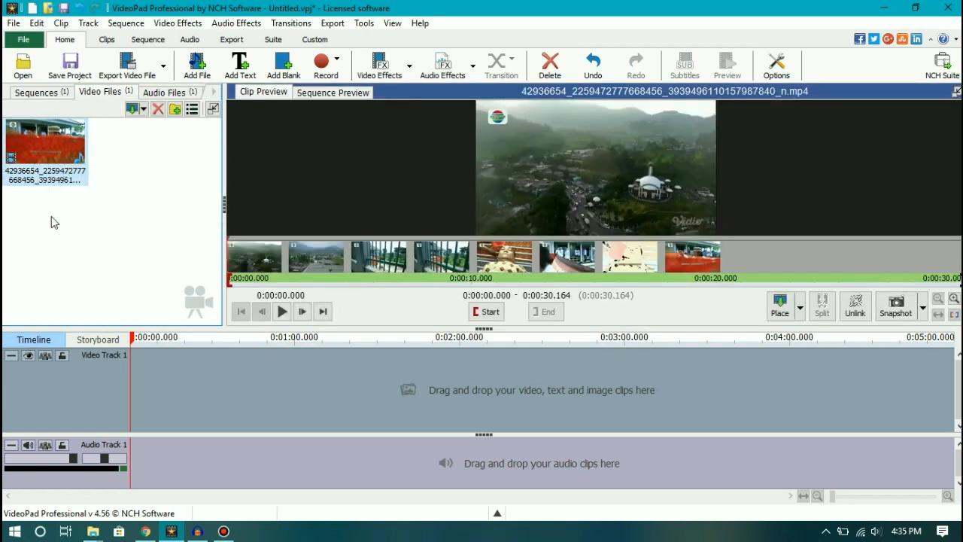
left_click_drag(50, 158, 169, 390)
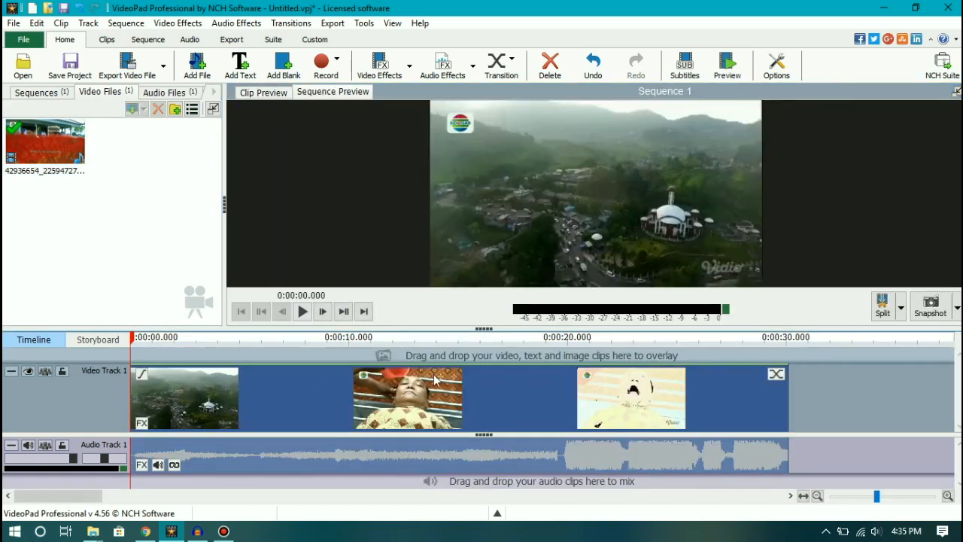
Step: Play the sequence around the 20-second mark to examine where the loud audio section begins
mouse_move(547, 345)
left_mouse_down()
mouse_move(577, 348)
mouse_move(542, 348)
left_mouse_up()
left_click(303, 312)
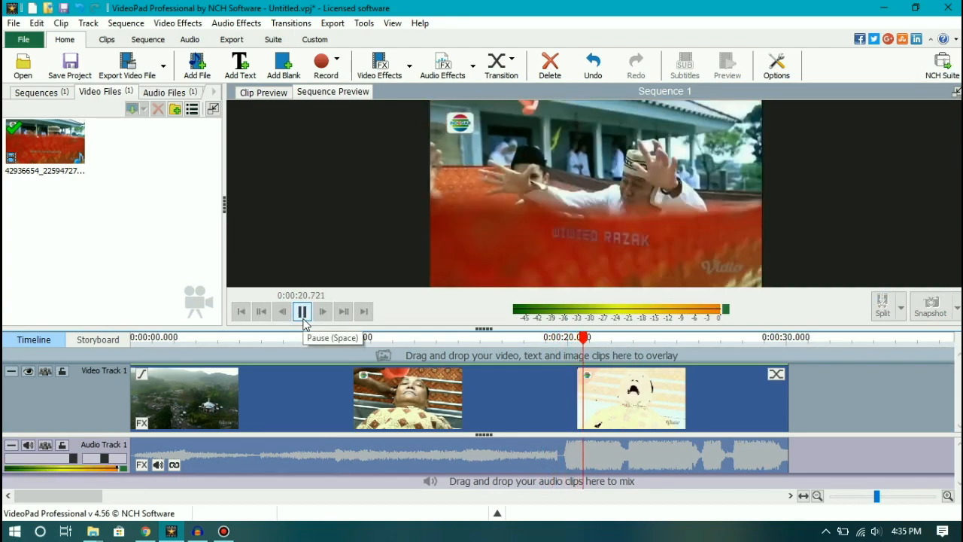
left_click(303, 316)
left_click_drag(576, 344, 648, 342)
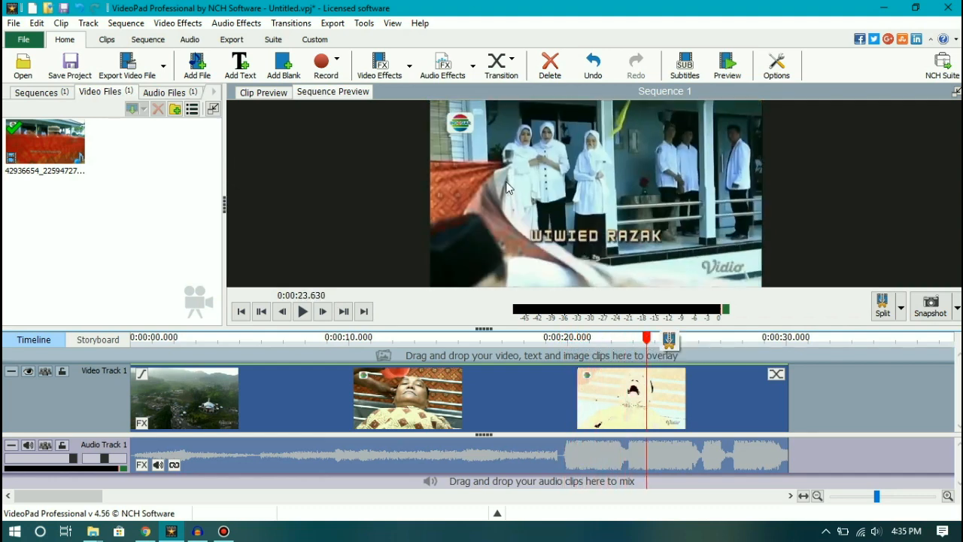
Step: Split the clip at 0:00:19.887, where the loud audio section starts
left_click_drag(561, 343, 566, 346)
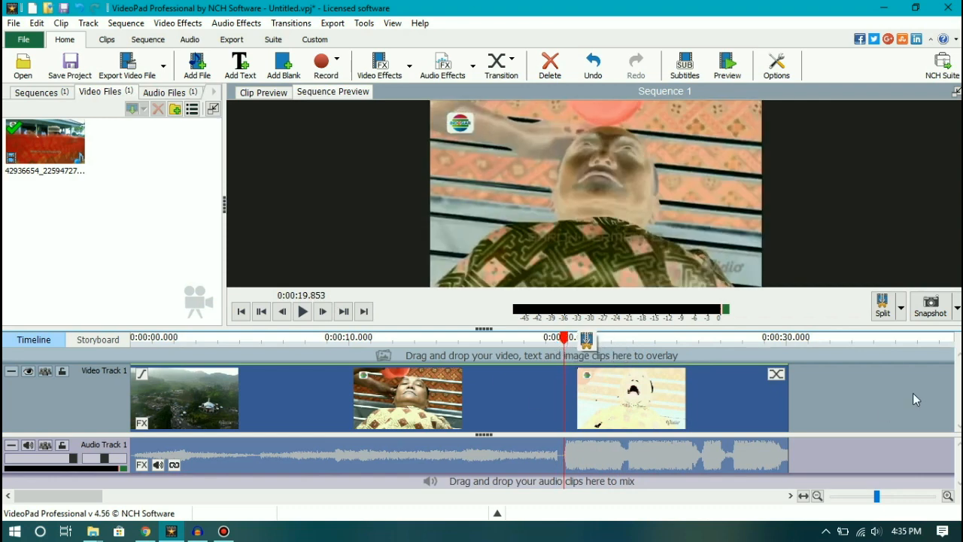
left_click(948, 496)
left_click(948, 496)
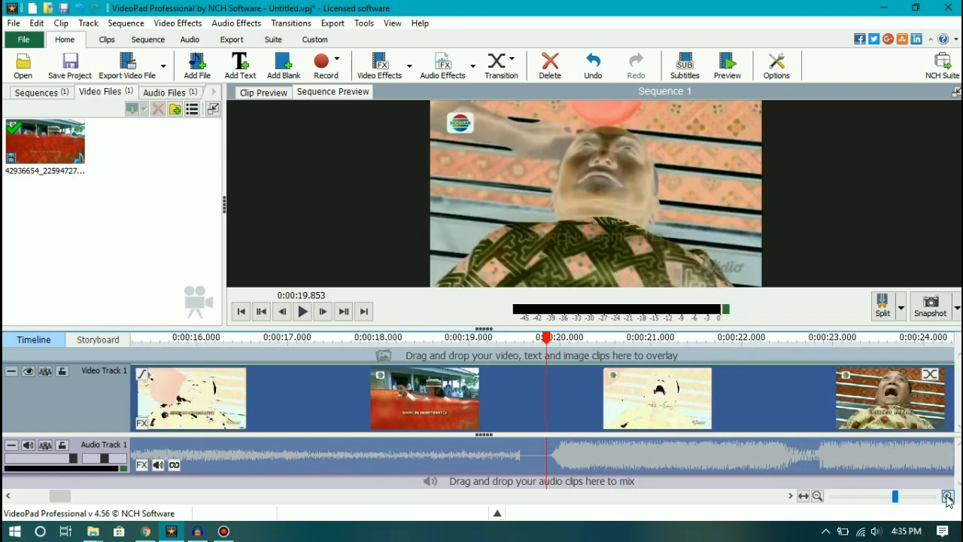
left_click(948, 496)
left_click(553, 345)
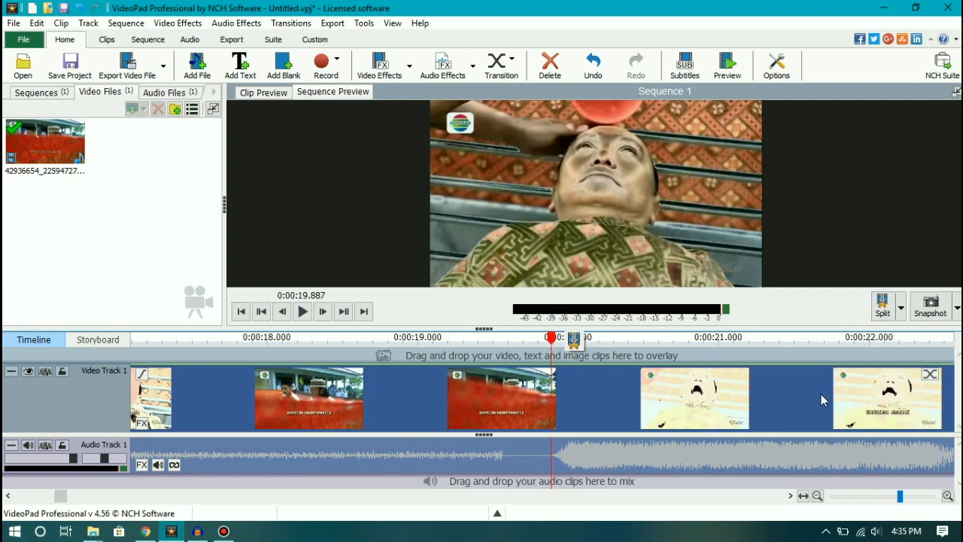
mouse_move(505, 337)
left_mouse_down()
mouse_move(577, 348)
mouse_move(547, 354)
mouse_move(566, 354)
mouse_move(555, 360)
mouse_move(502, 345)
left_mouse_up()
left_click(884, 310)
Step: Split the first clip at 0:00:19.563 and delete the short silent piece before the loud section
left_click(509, 343)
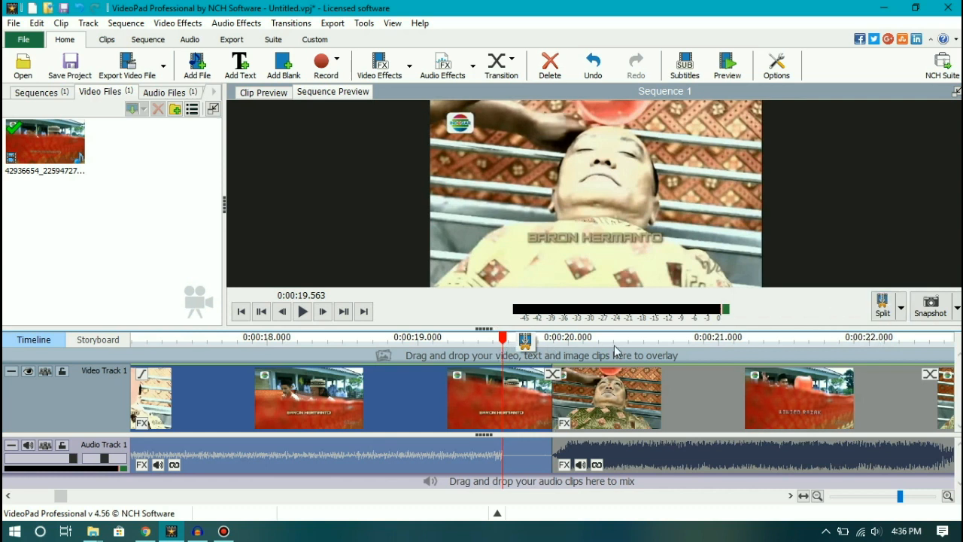
left_click(883, 305)
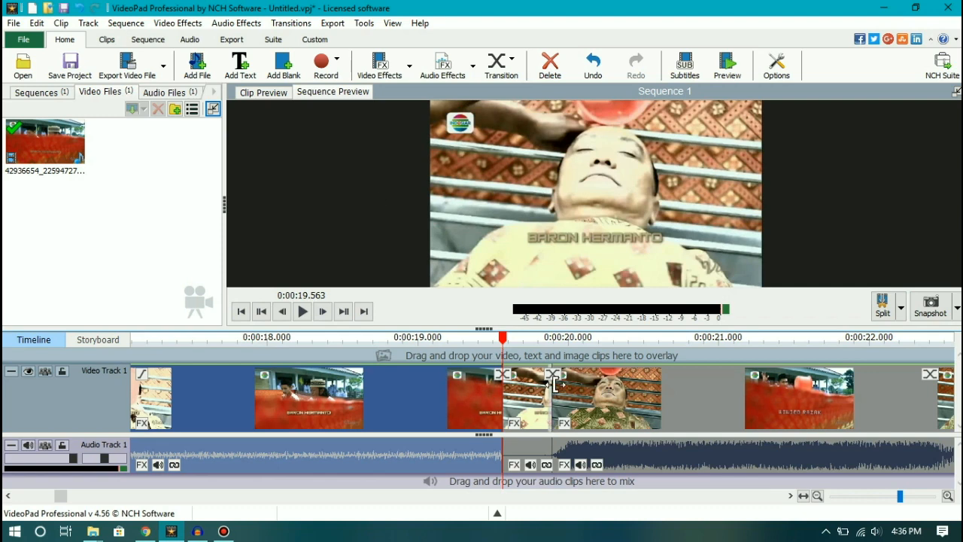
left_click(534, 410)
key("Delete")
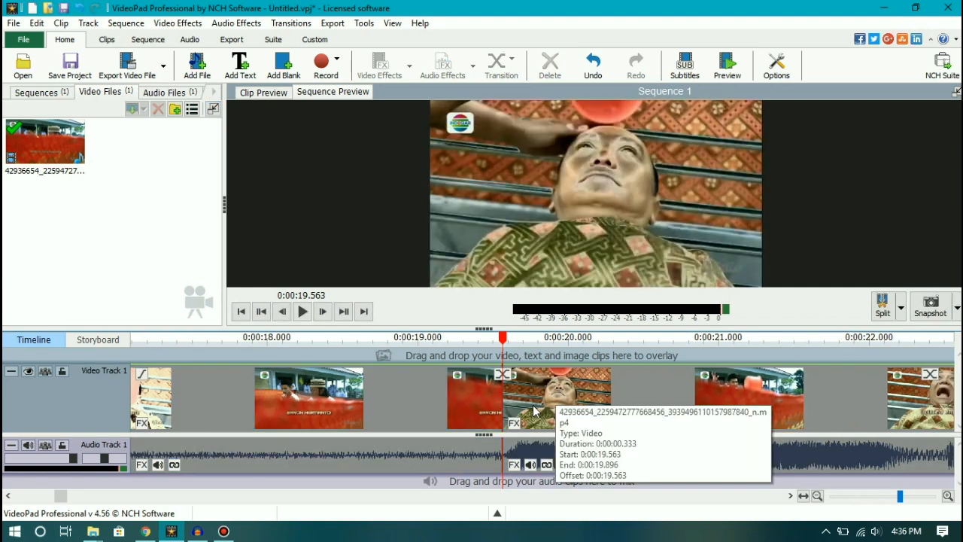
Step: Unlink the audio from the video of the second clip, and select only its video part
left_click(534, 410)
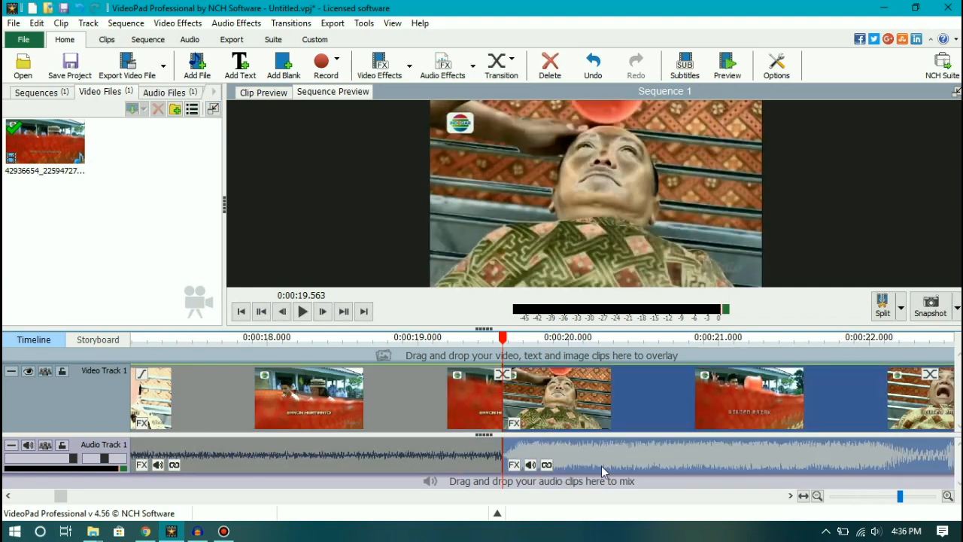
left_click(817, 497)
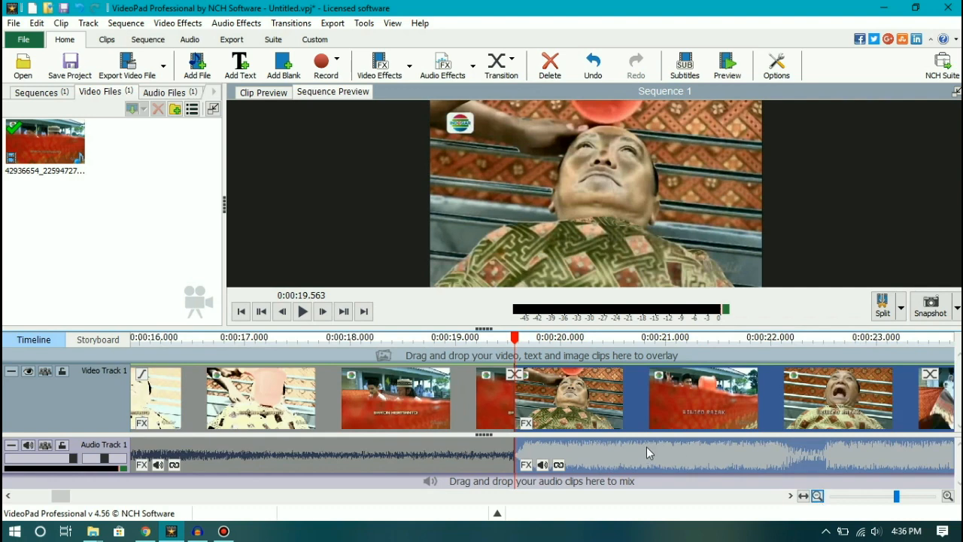
left_click(790, 496)
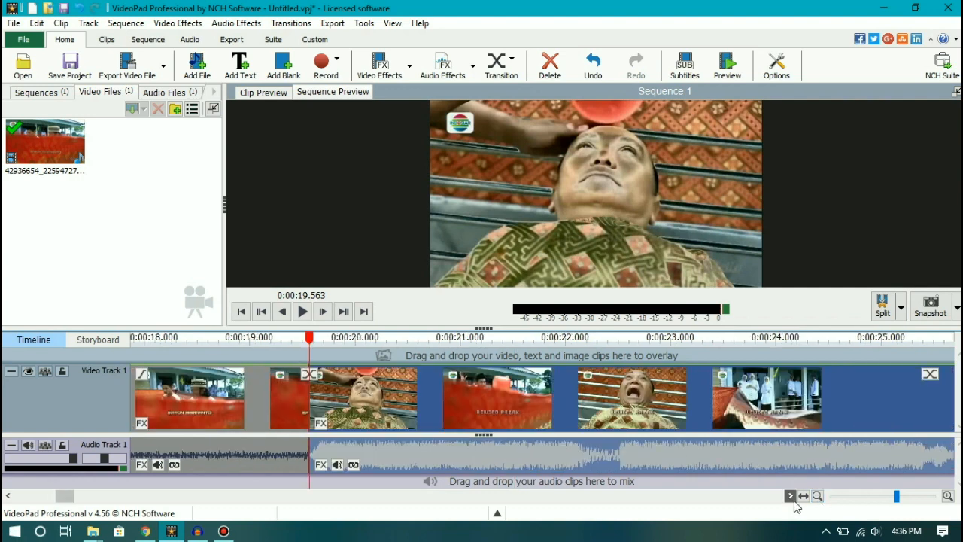
left_click(354, 465)
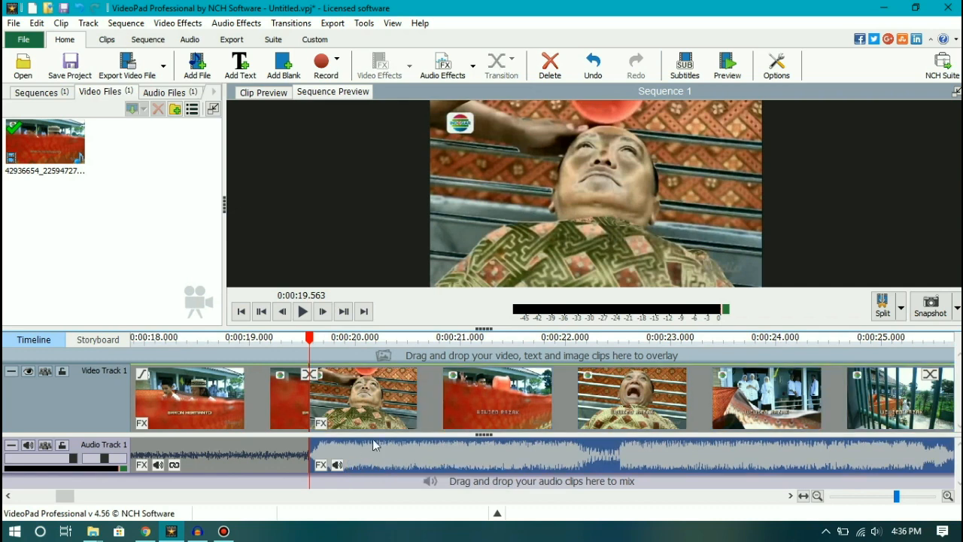
left_click(426, 398)
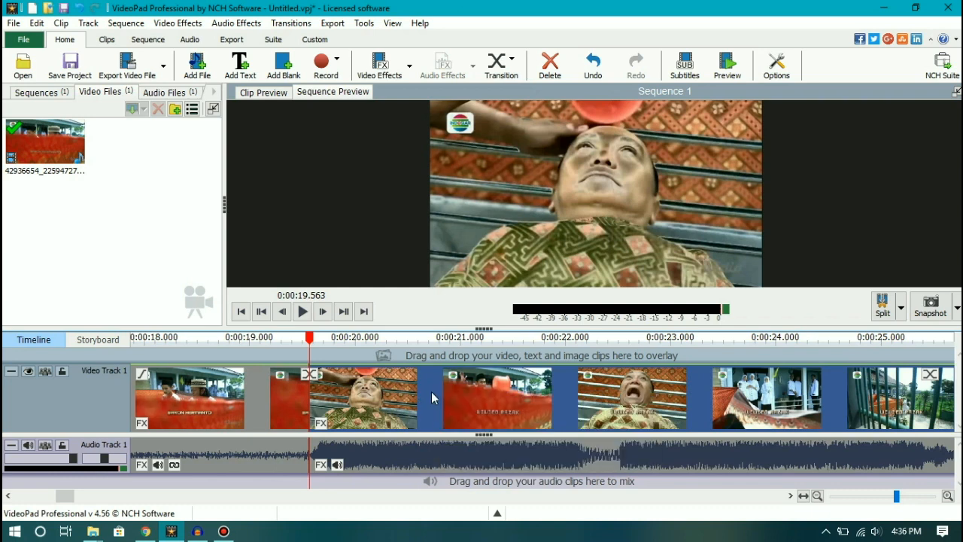
Step: Delete the second clip's separated audio and open the imported song in the clip preview
left_click(414, 459)
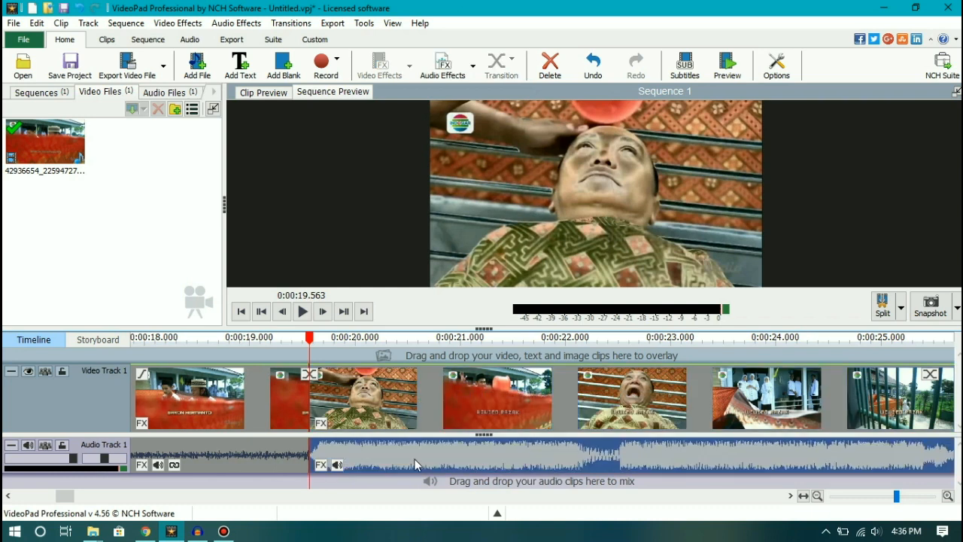
key("Delete")
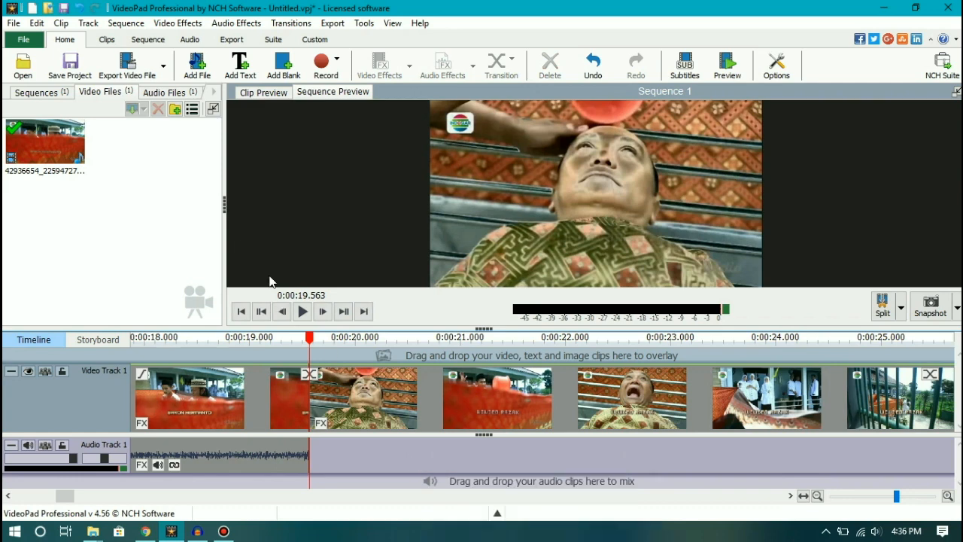
left_click(170, 92)
left_click(55, 160)
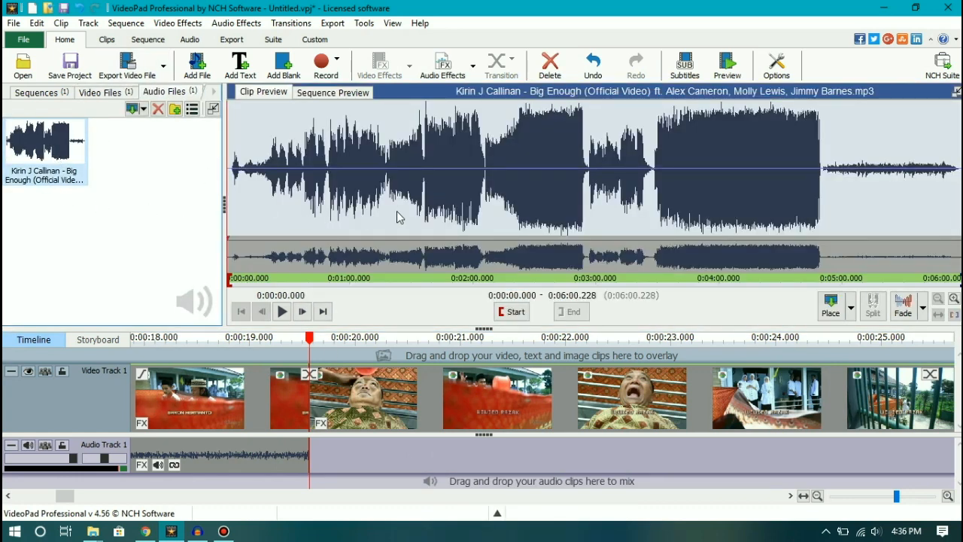
Step: Play the song from several points between about 1:48 and 2:22 to find where its loud section begins
left_click_drag(484, 210, 461, 224)
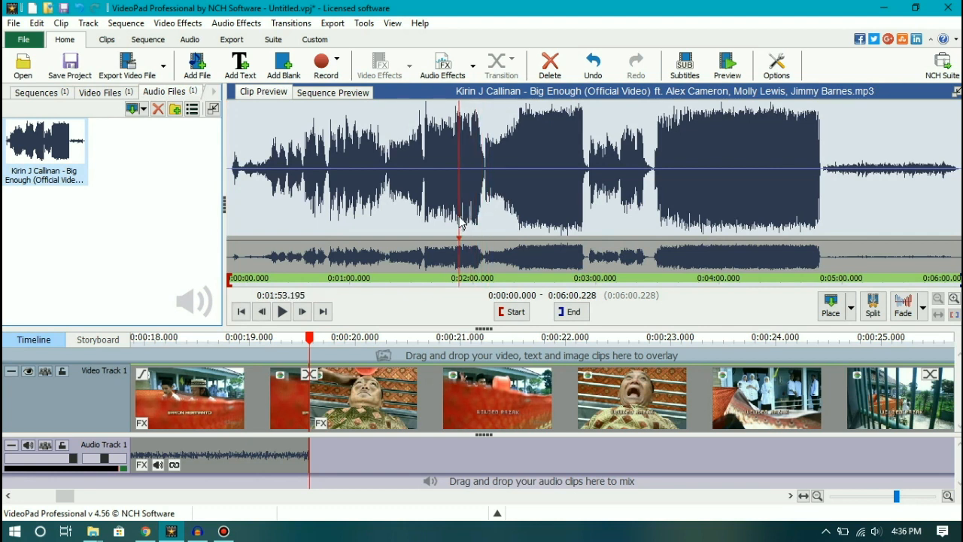
left_click(493, 197)
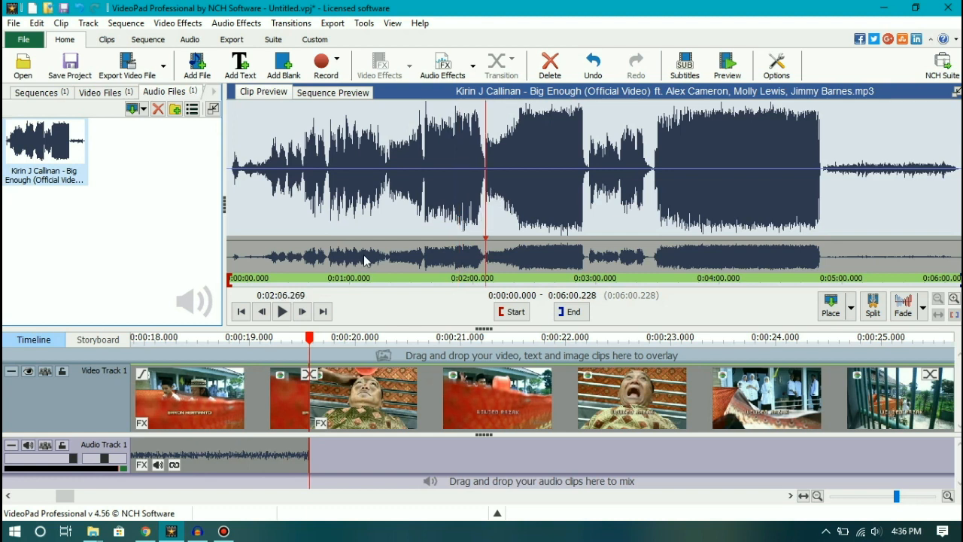
left_click(282, 313)
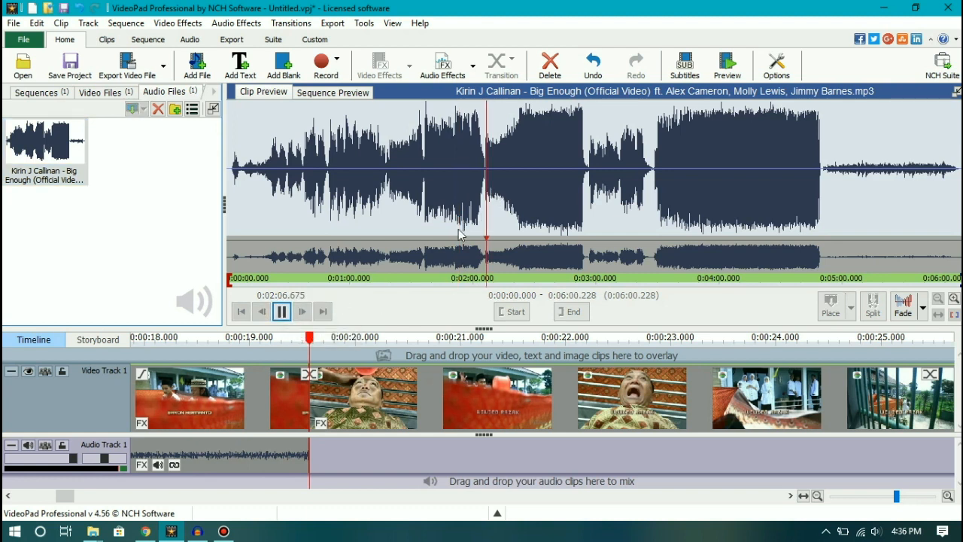
left_click(449, 179)
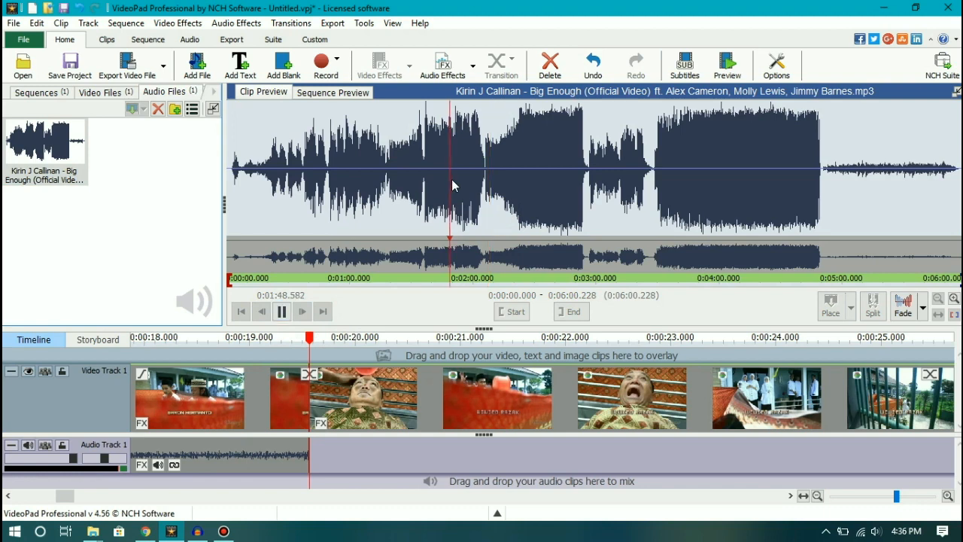
left_click(524, 180)
left_click(511, 180)
left_click(282, 312)
left_click(516, 185)
left_click(518, 177)
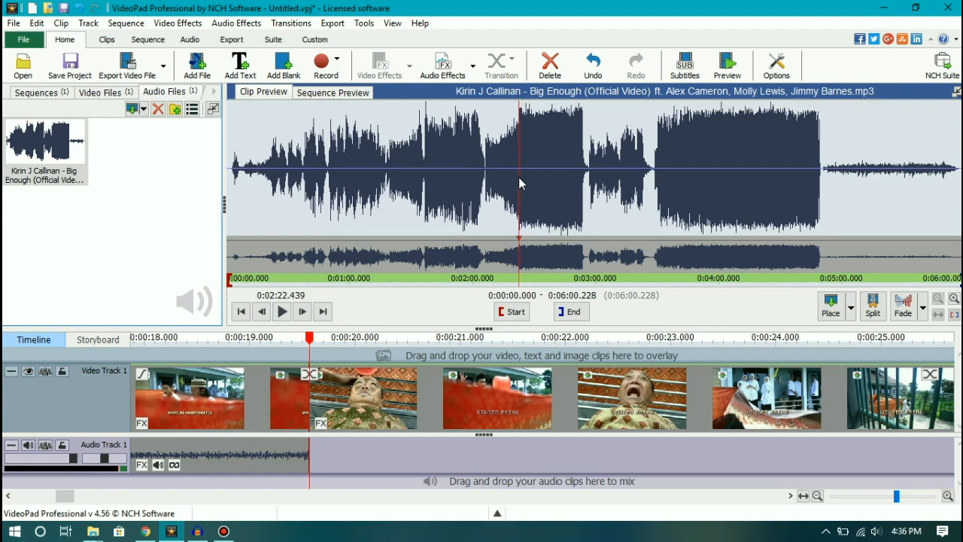
left_click(283, 312)
left_click(282, 312)
Step: Set the song's start point at 0:02:22.784, where its loud section begins
left_click(954, 299)
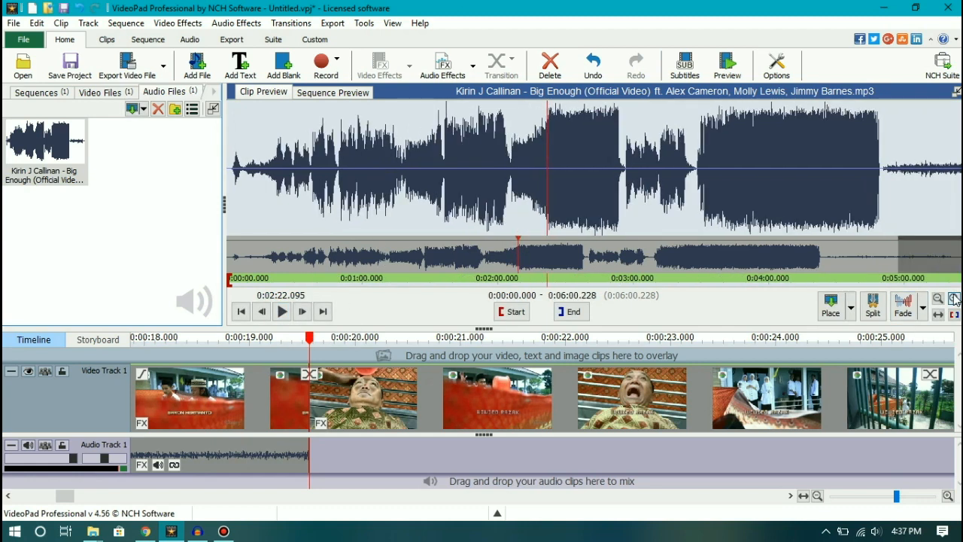
left_click(954, 299)
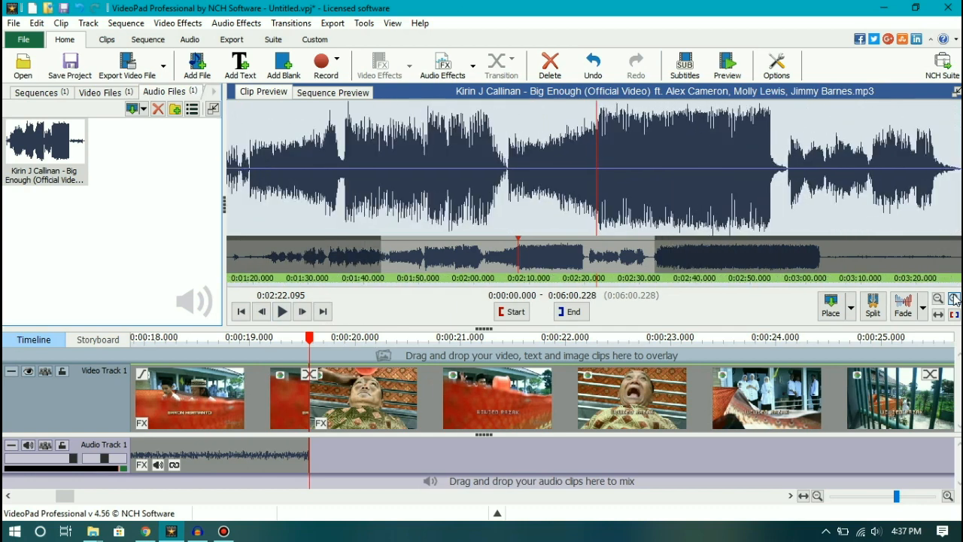
left_click(605, 177)
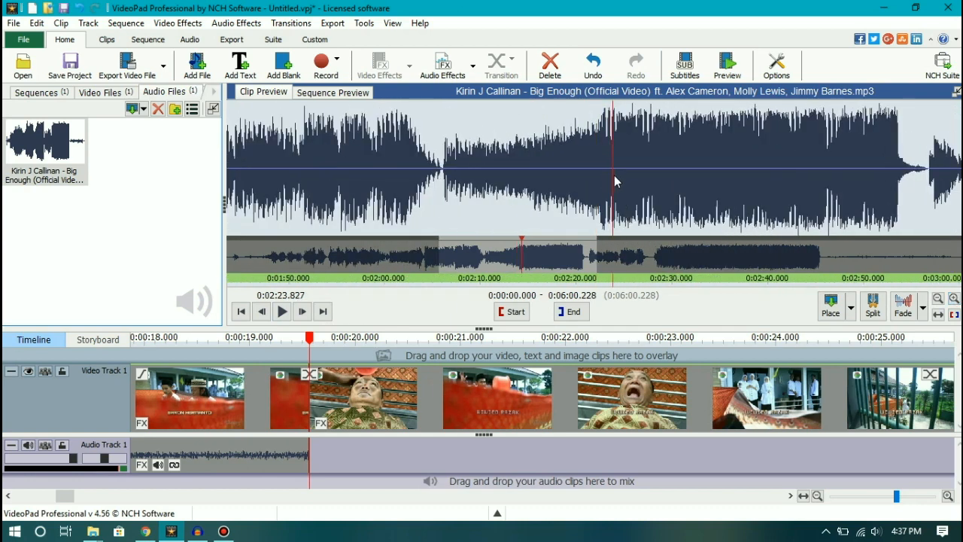
left_click(608, 178)
left_click(609, 179)
left_click(283, 311)
left_click(600, 179)
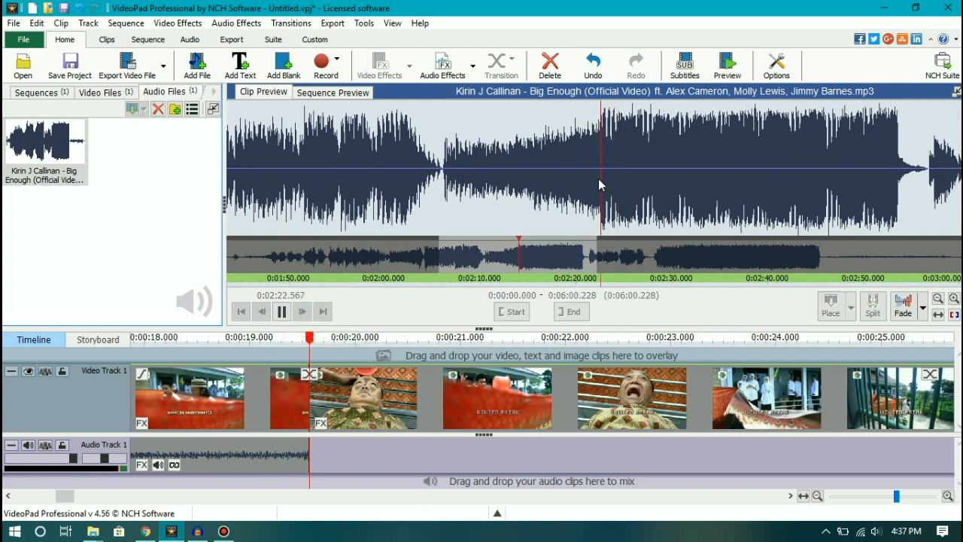
left_click(282, 312)
key("i")
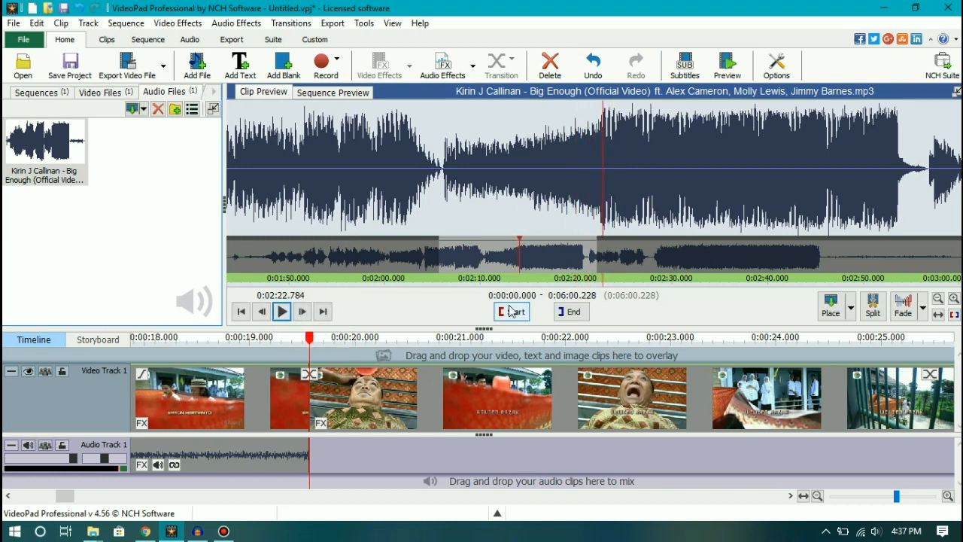
Step: Play the song from its start point, and set its end point at 0:02:30.460
left_click(282, 312)
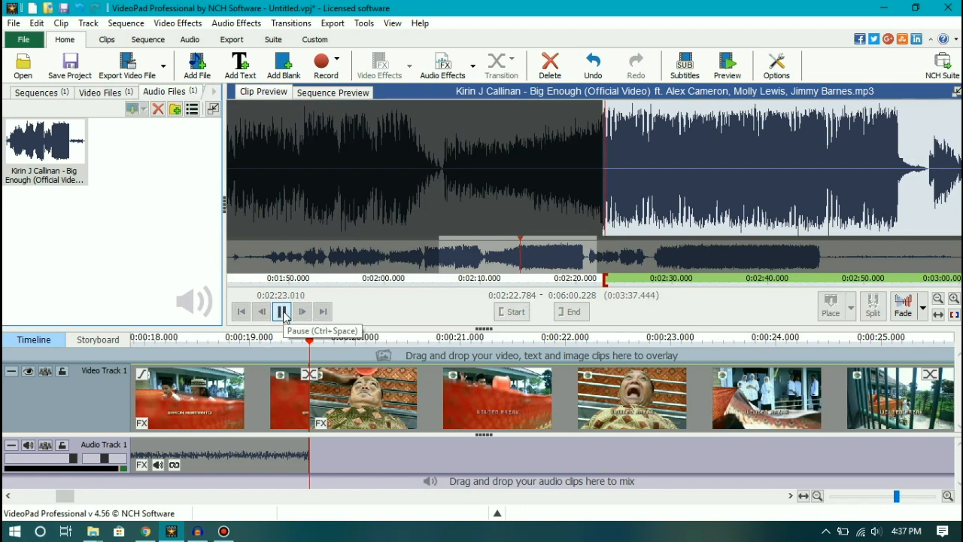
left_click(282, 312)
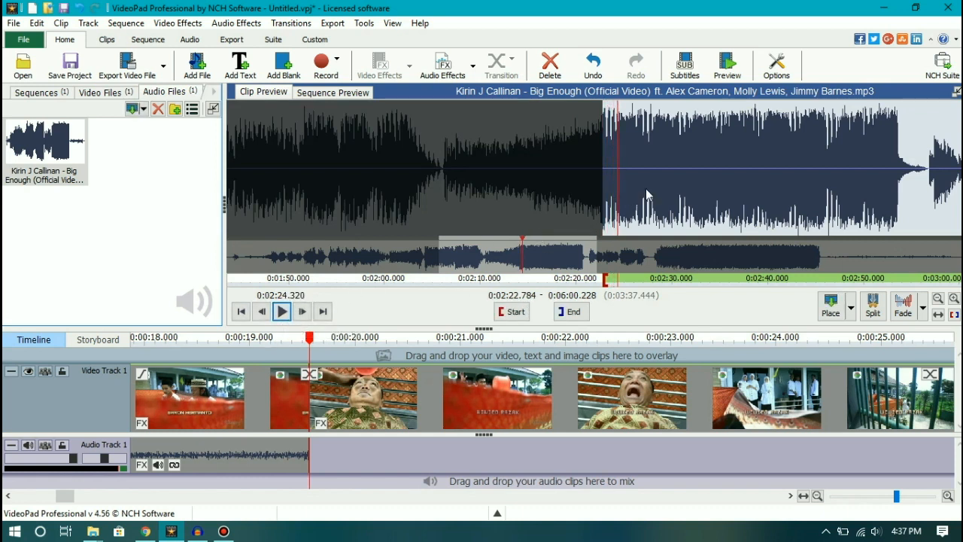
left_click(662, 189)
left_click(699, 190)
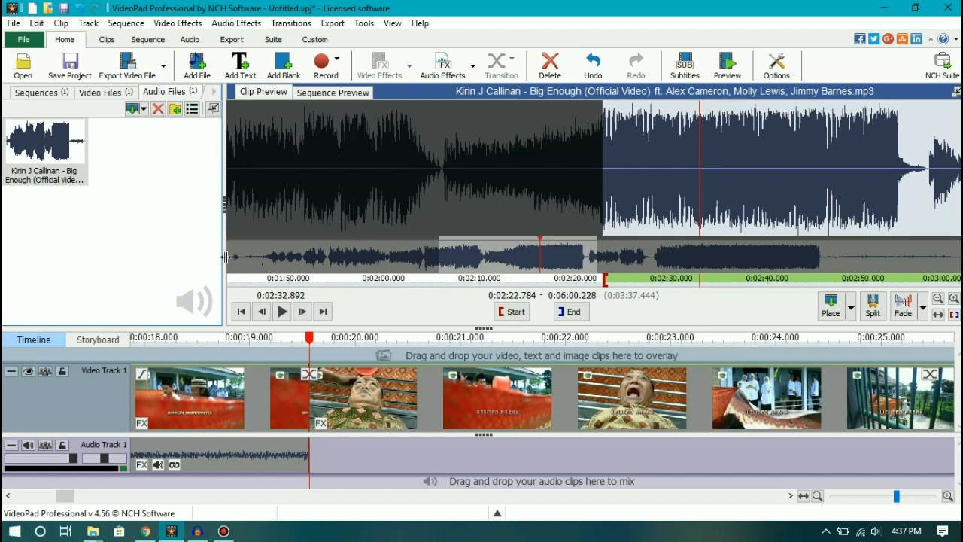
left_click(602, 134)
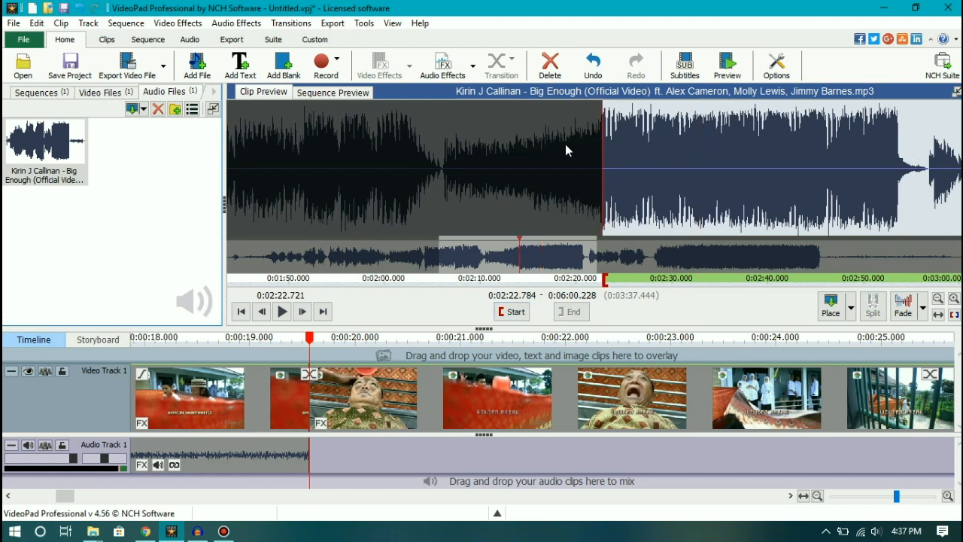
left_click(702, 135)
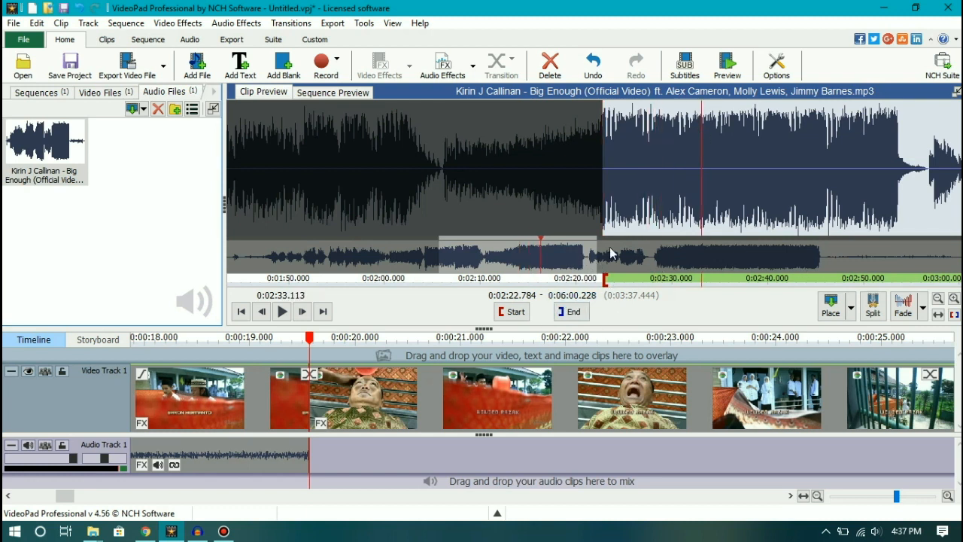
left_click(677, 137)
left_click(572, 312)
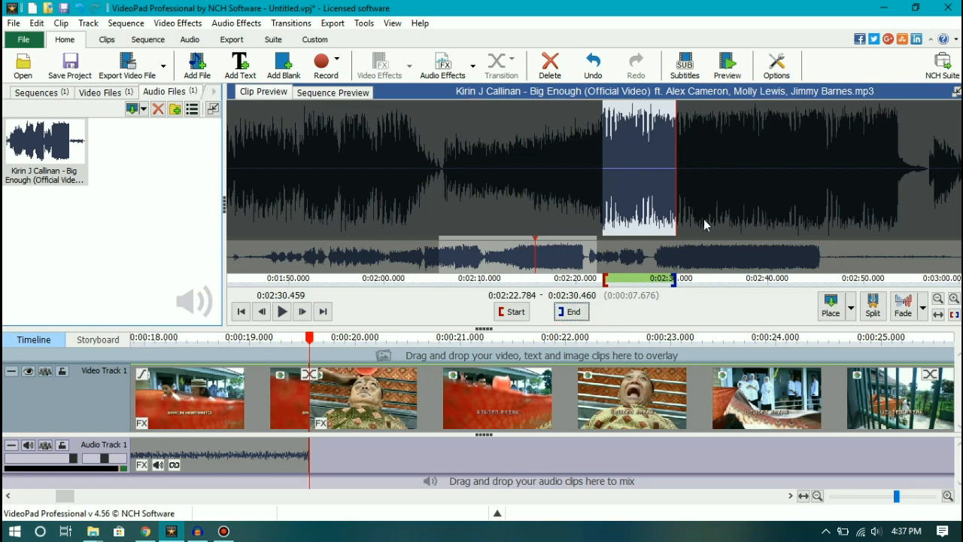
Step: Try placing the song on Audio Track 1 at 0:00:19.563, undoing each of the two placements
left_click_drag(27, 154, 277, 453)
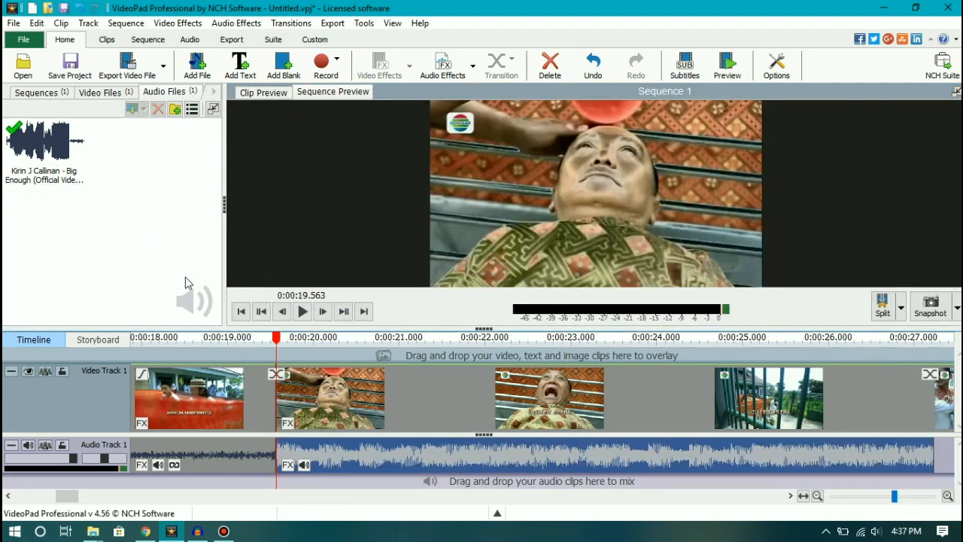
key("ctrl+z")
left_click(75, 184)
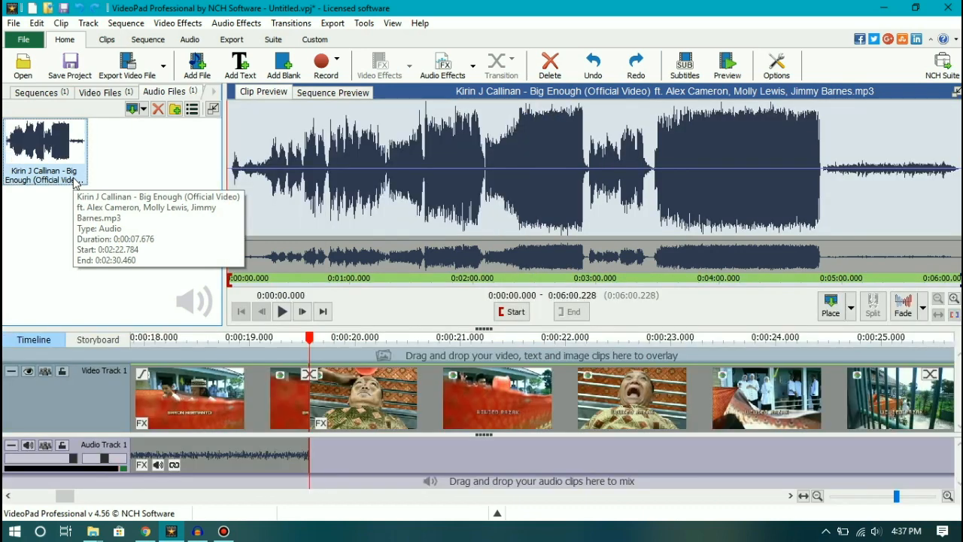
left_click_drag(64, 178, 135, 463)
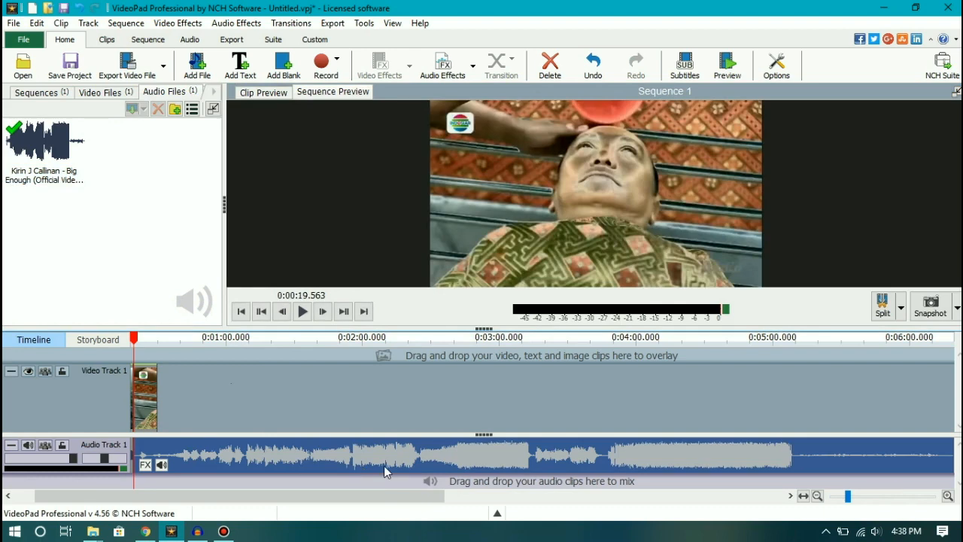
key("ctrl+z")
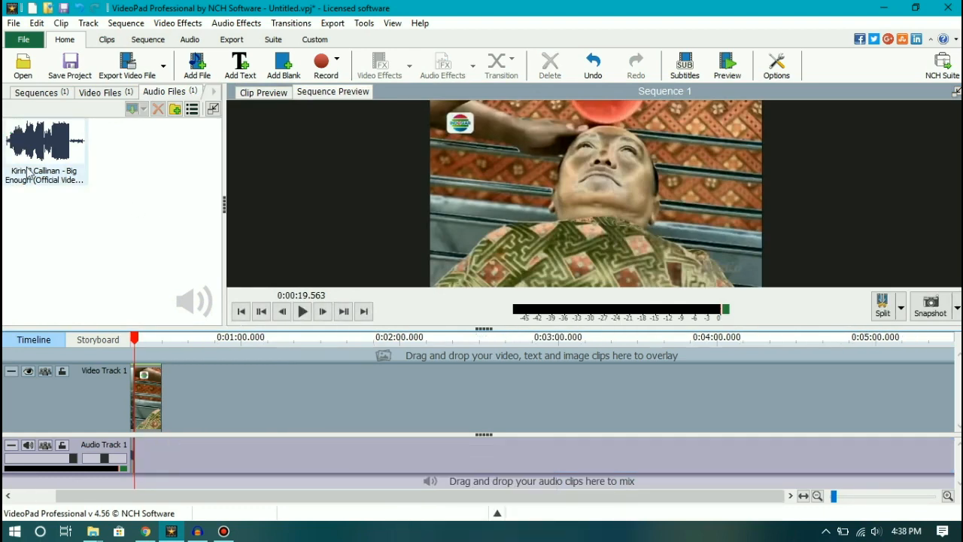
Step: Redo and undo the recent edits until the second clip's audio is deleted and the song is off the audio track
left_click(97, 7)
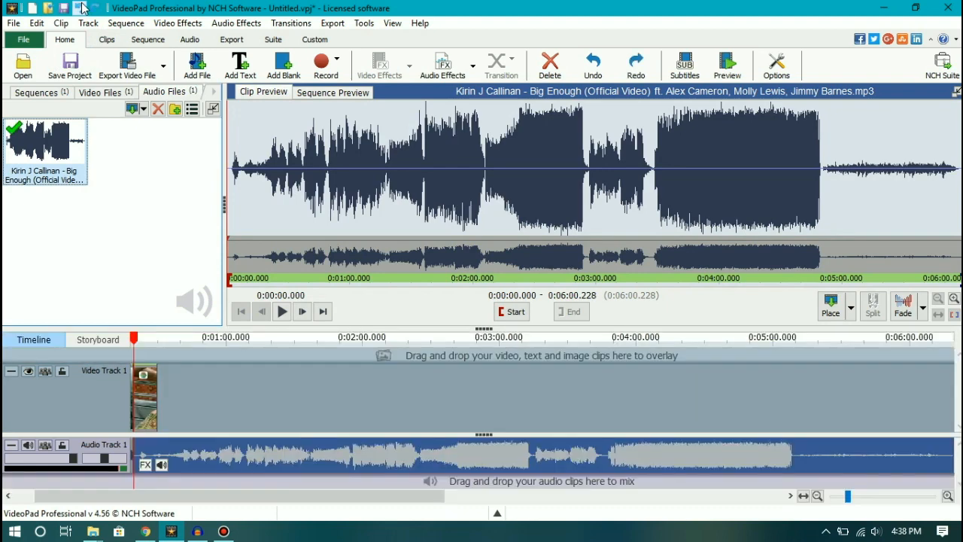
left_click(83, 9)
left_click(83, 9)
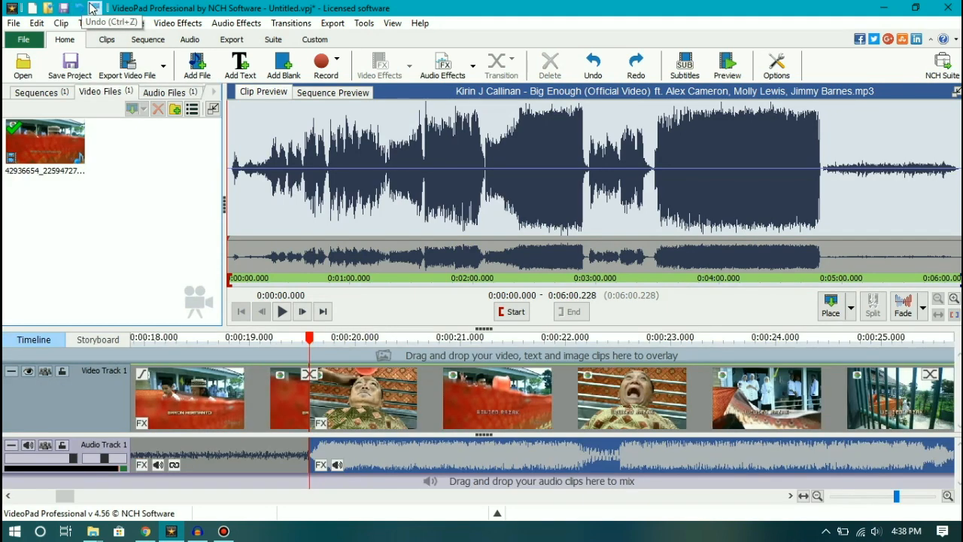
left_click(95, 7)
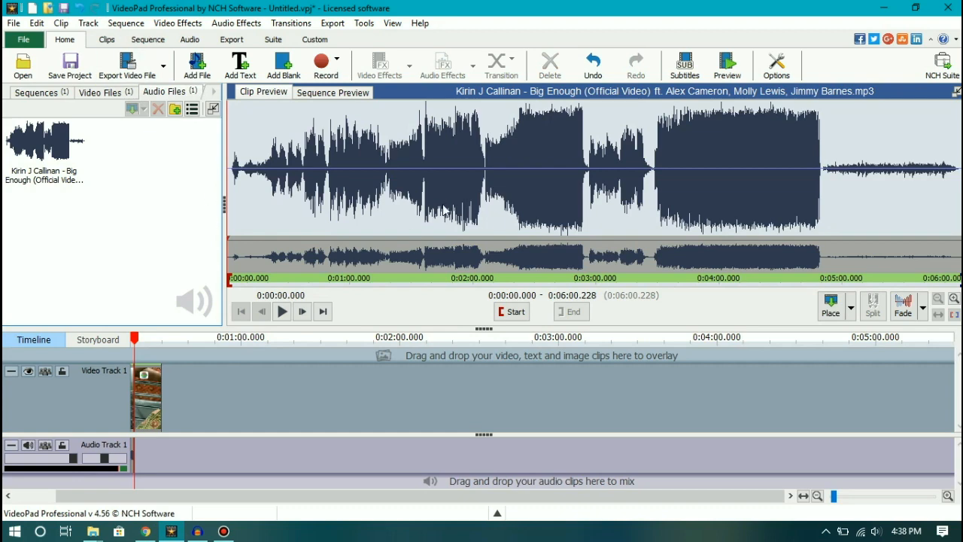
Step: Set the song's start point at 0:02:22.722 and play it from there to check the cut
left_click(411, 105)
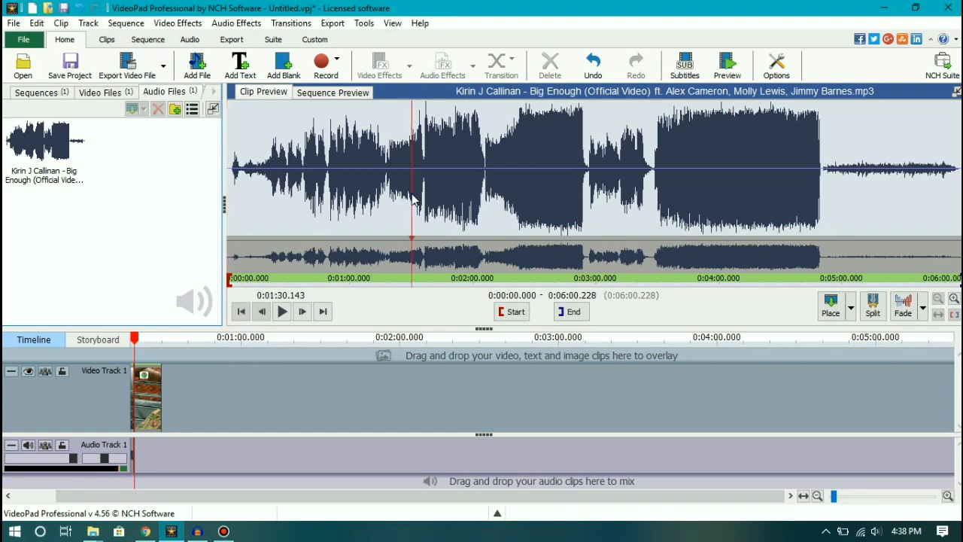
left_click(952, 296)
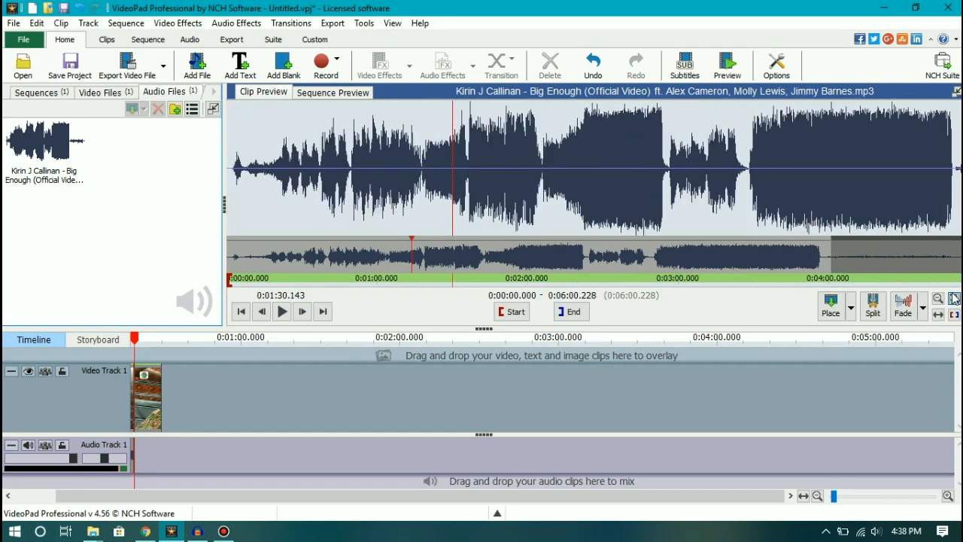
left_click(622, 187)
left_click(622, 187)
left_click(283, 311)
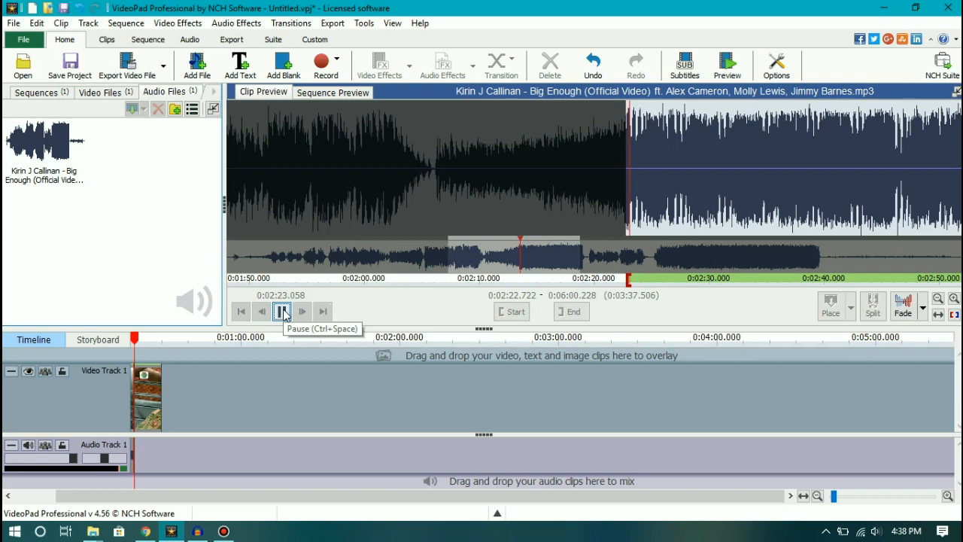
left_click(625, 140)
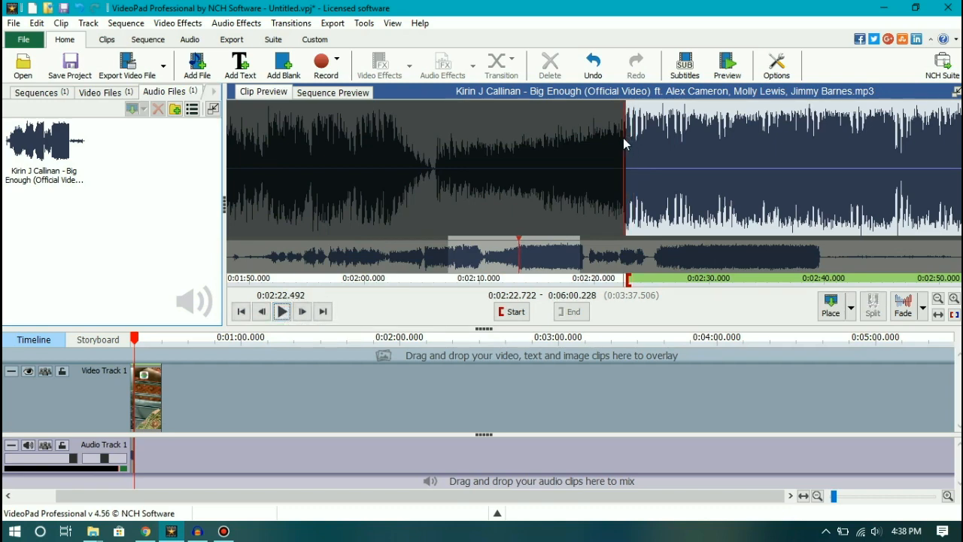
Step: Set the song's start point precisely at 0:02:22.808, just before the first loud peak
left_click(954, 299)
left_click(954, 299)
left_click(954, 299)
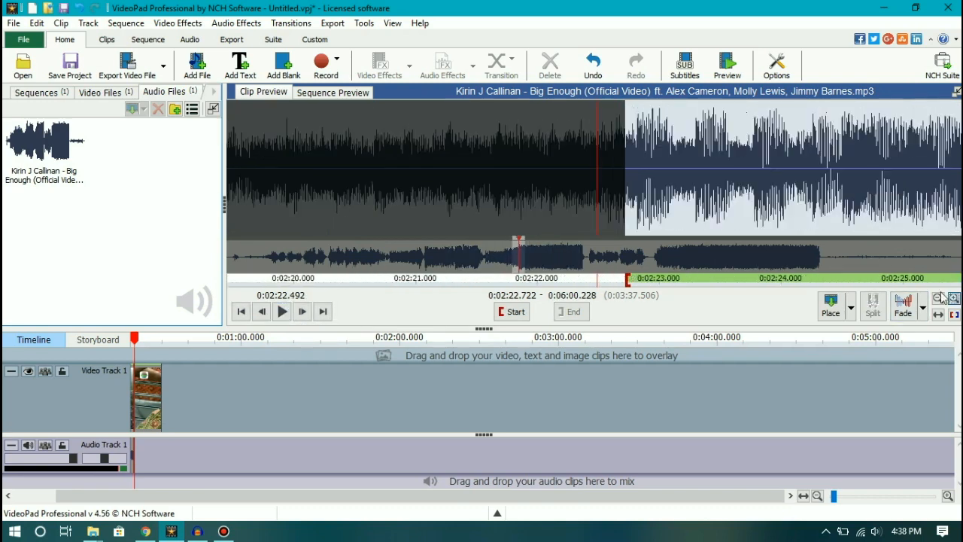
left_click(634, 179)
left_click(637, 179)
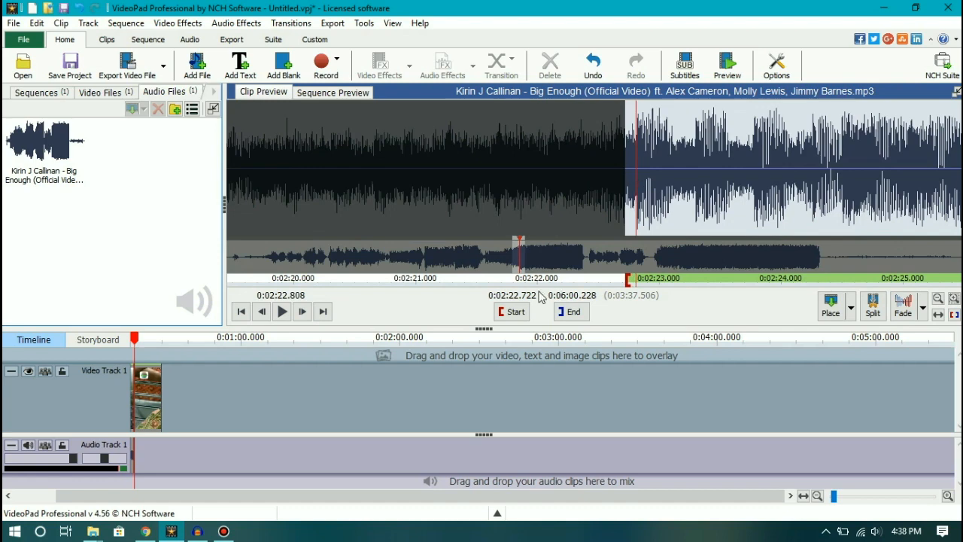
left_click(512, 312)
Step: Play the song a few seconds past its start, set the end point there, and place the excerpt on Audio Track 1 at 0:00:19.563
left_click(282, 312)
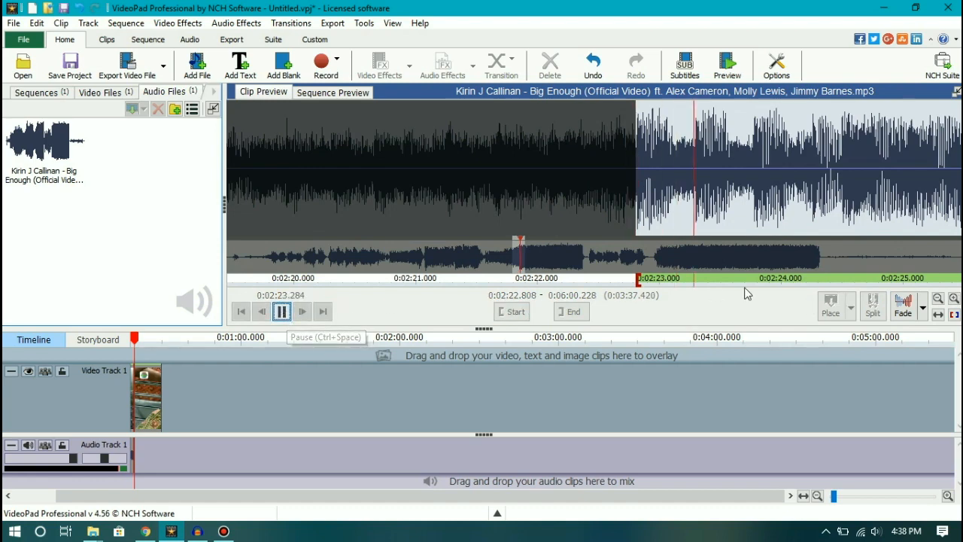
left_click(939, 299)
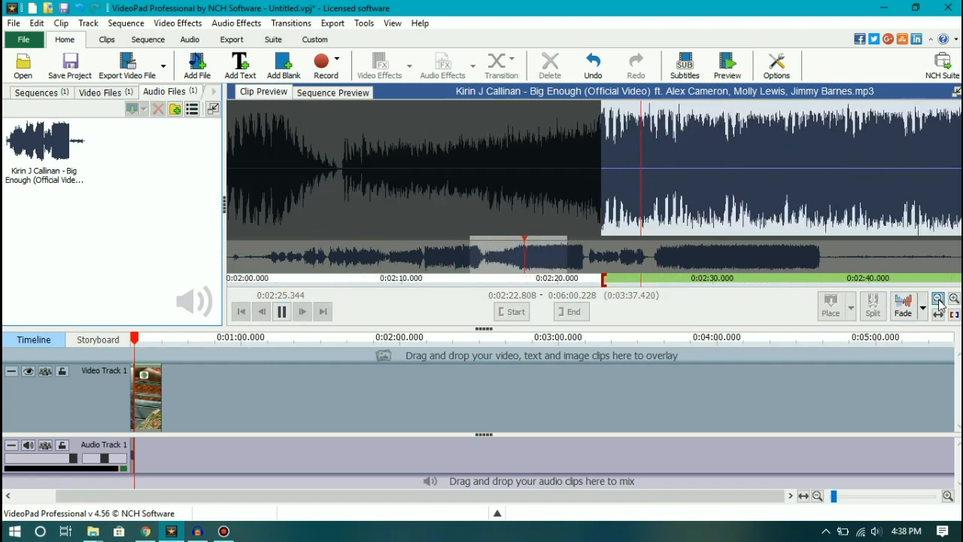
left_click(282, 311)
left_click(572, 312)
left_click_drag(20, 159, 145, 461)
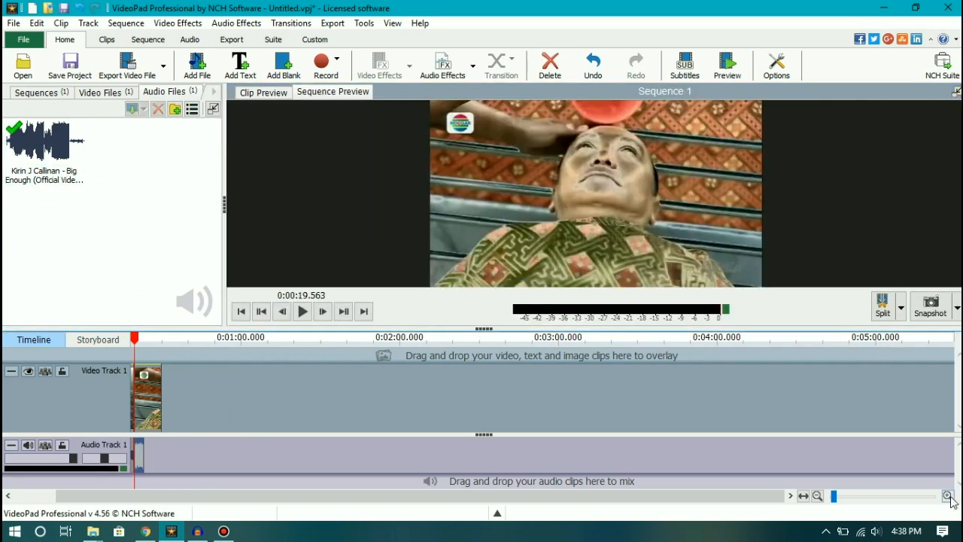
Step: Extend the song excerpt on Audio Track 1 to the end of the second video clip and play the sequence across the cut
left_click(948, 495)
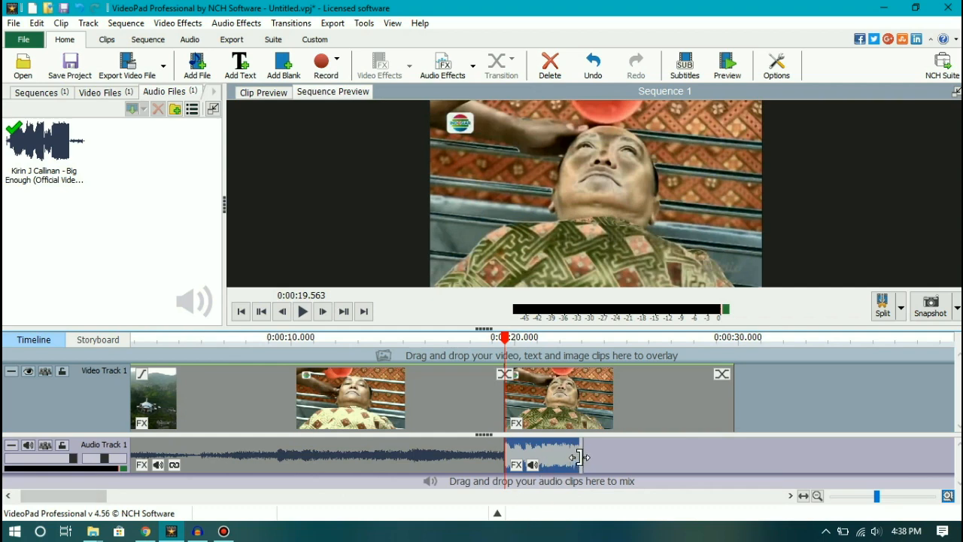
left_click_drag(581, 456, 730, 459)
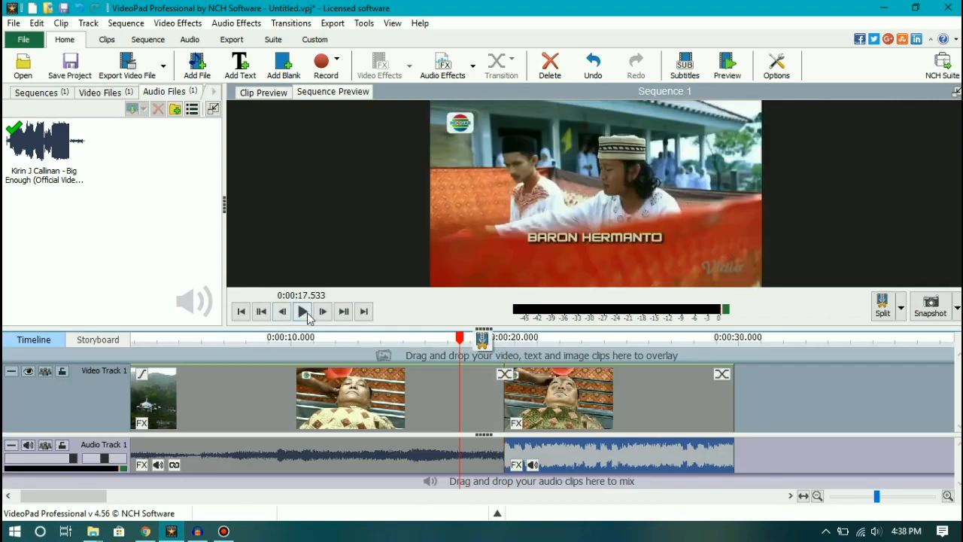
left_click(303, 312)
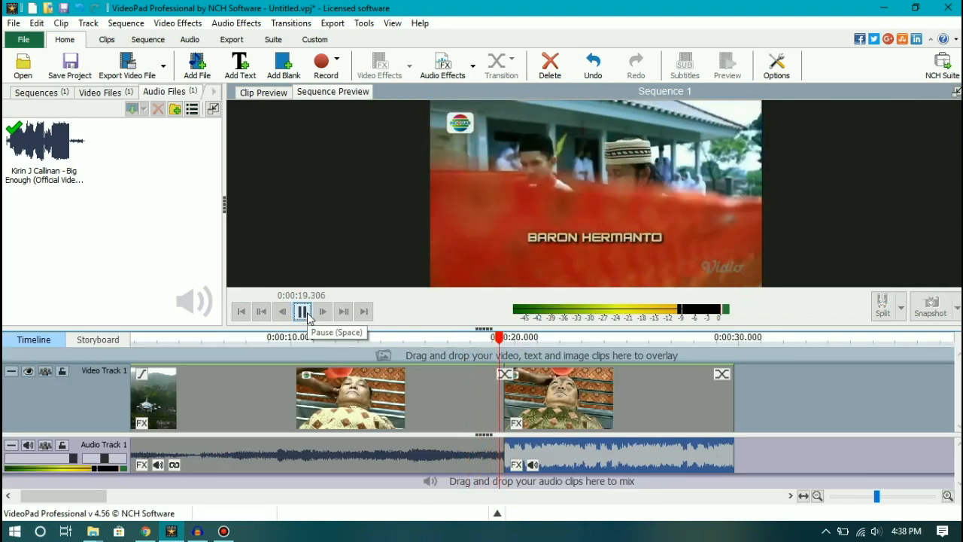
left_click(303, 312)
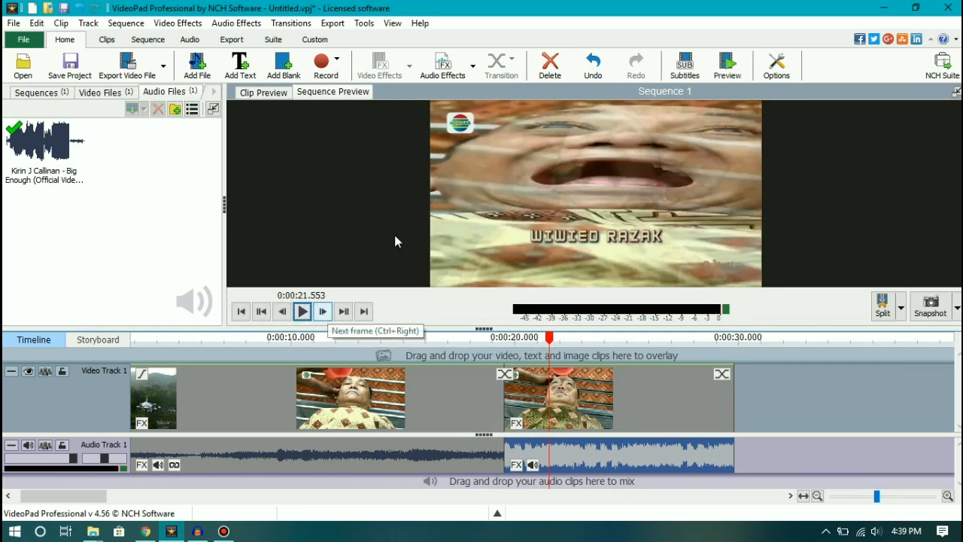
Step: Add an Amplify audio effect to the song excerpt with its gain set to 300%
left_click(442, 69)
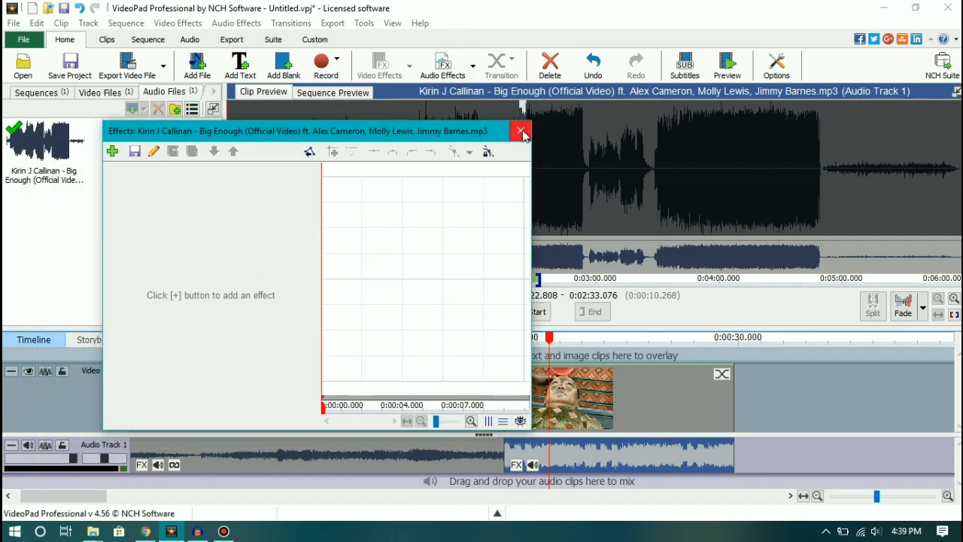
left_click(521, 132)
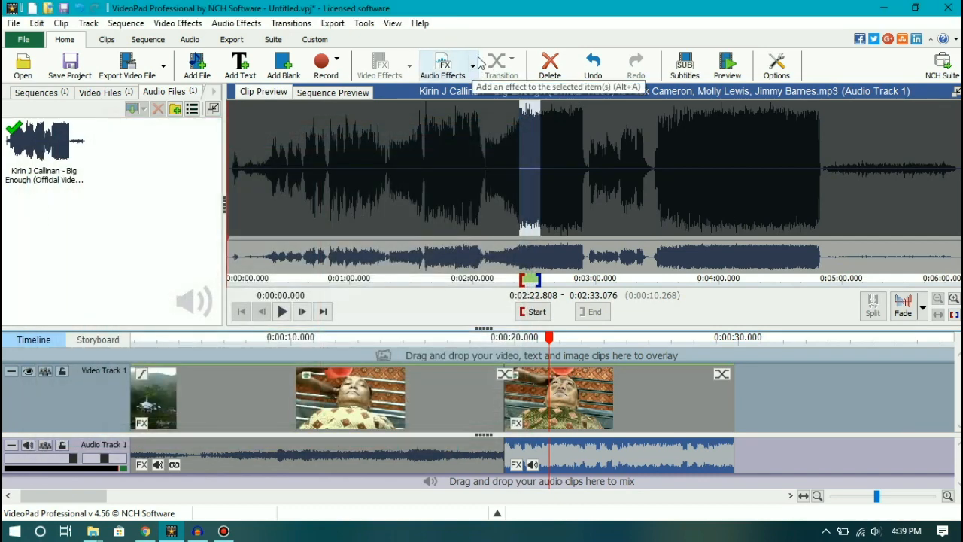
left_click(473, 68)
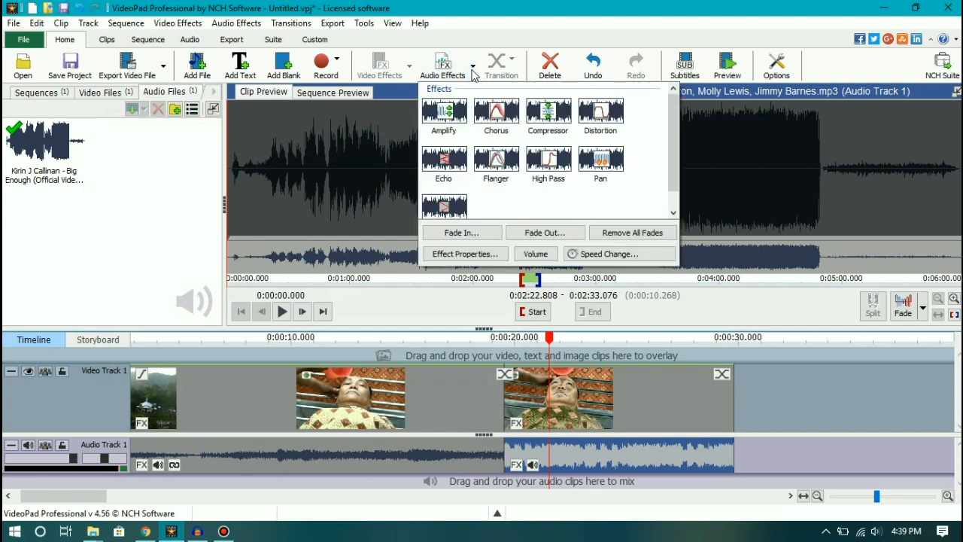
left_click(445, 121)
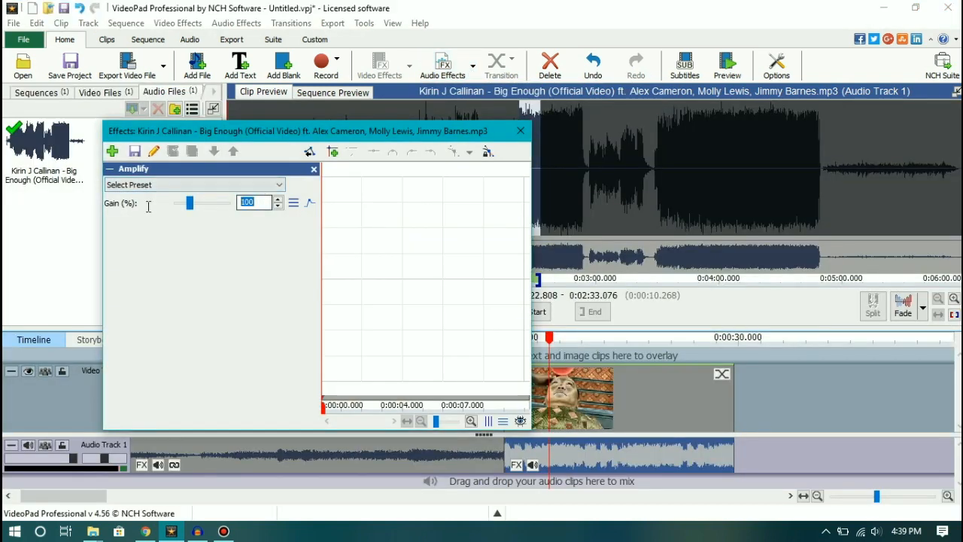
type("20")
key("BackSpace")
key("BackSpace")
type("3")
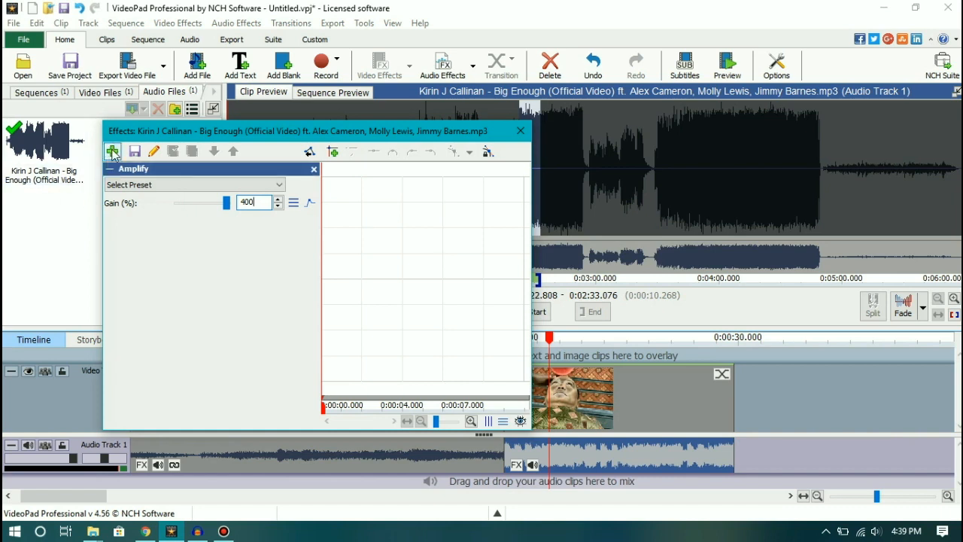
left_click(112, 153)
left_click(124, 304)
type("300")
Step: Play the sequence from just after the start of the song excerpt to hear the amplified sound
left_click_drag(482, 134, 307, 85)
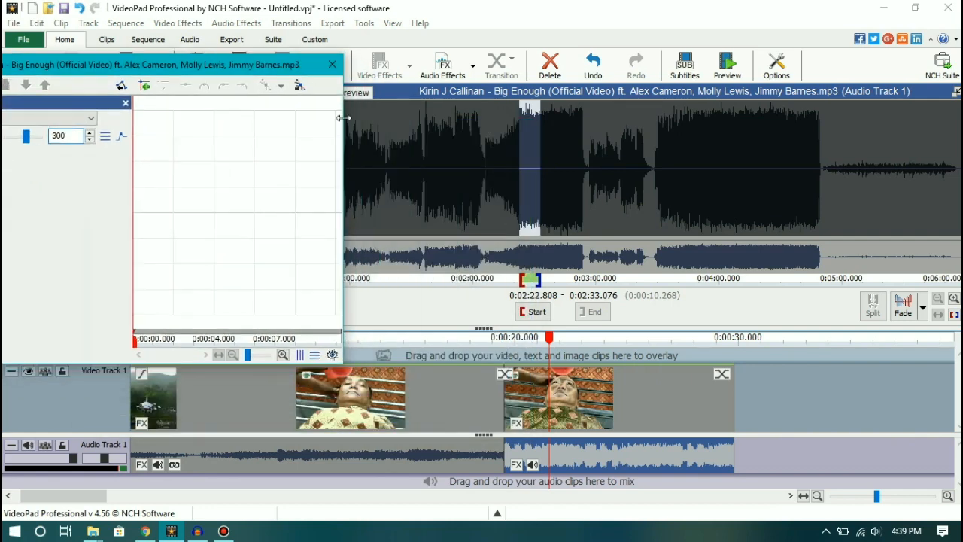
left_click(511, 343)
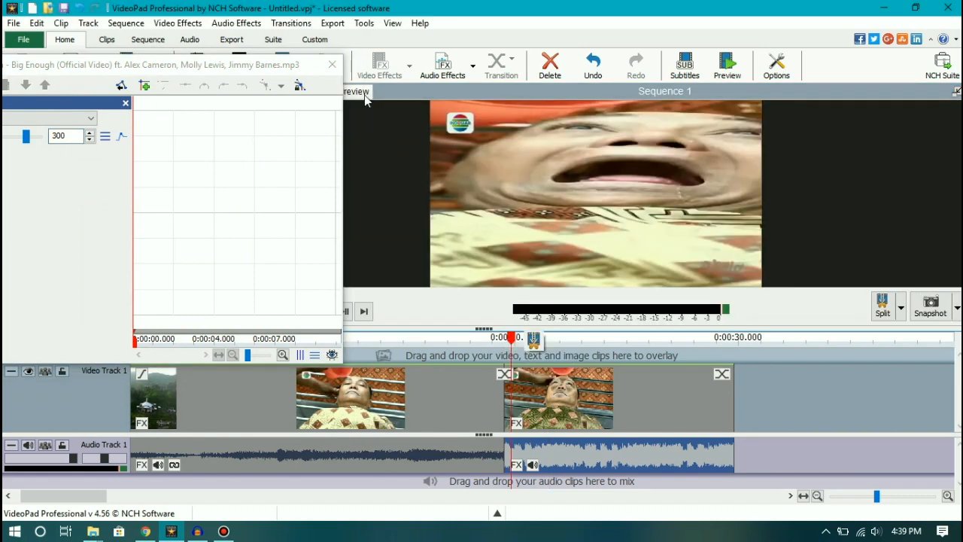
left_click_drag(12, 54, 408, 101)
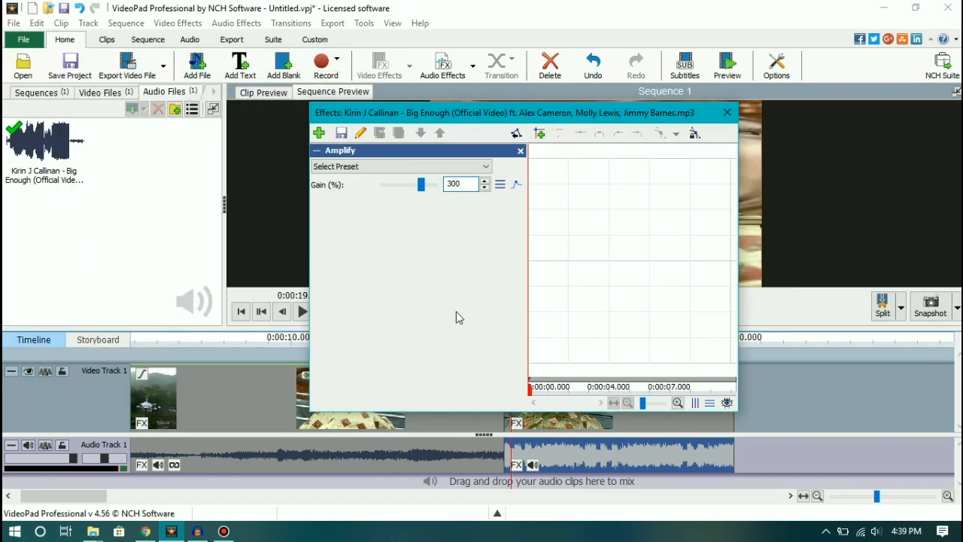
left_click(299, 311)
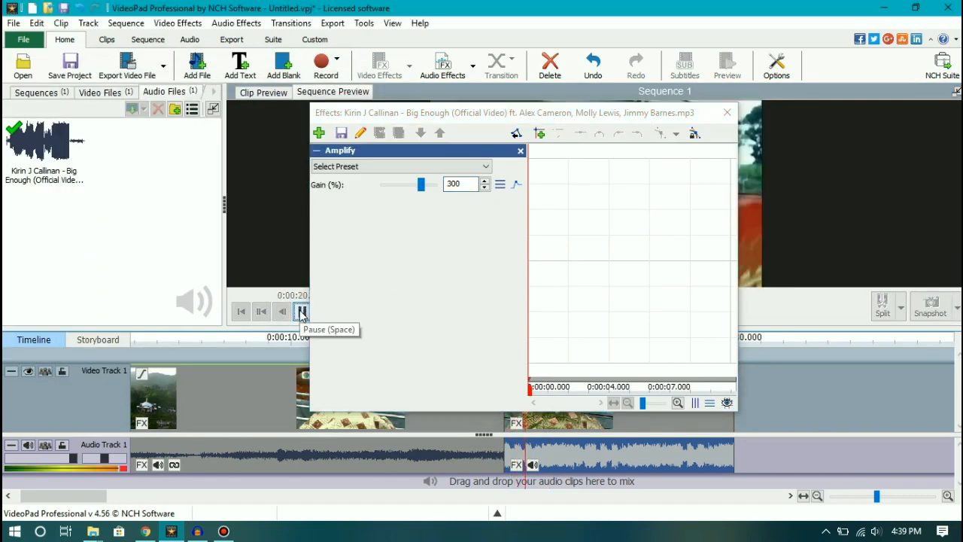
left_click(301, 311)
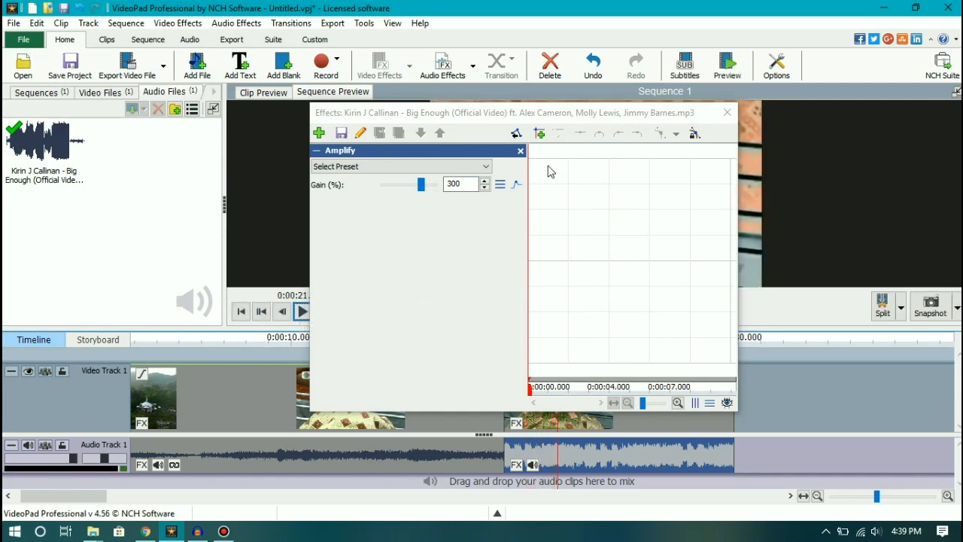
Step: Add a Distortion effect to the song excerpt alongside the Amplify effect
left_click_drag(542, 119, 335, 81)
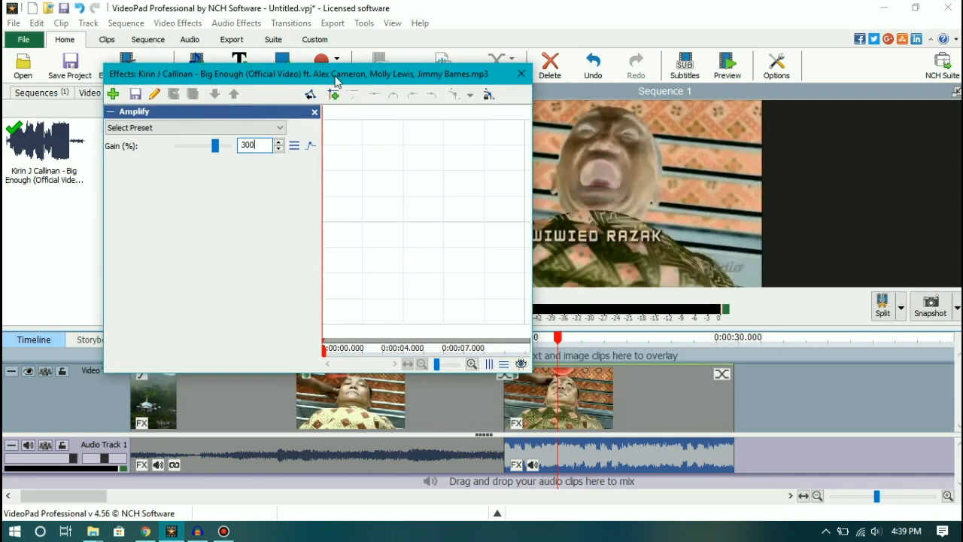
left_click(113, 95)
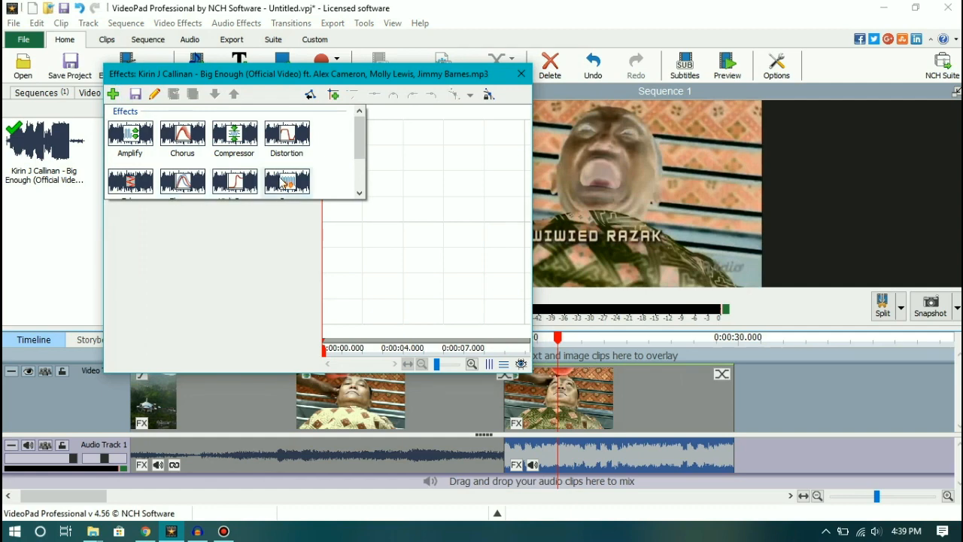
left_click(287, 135)
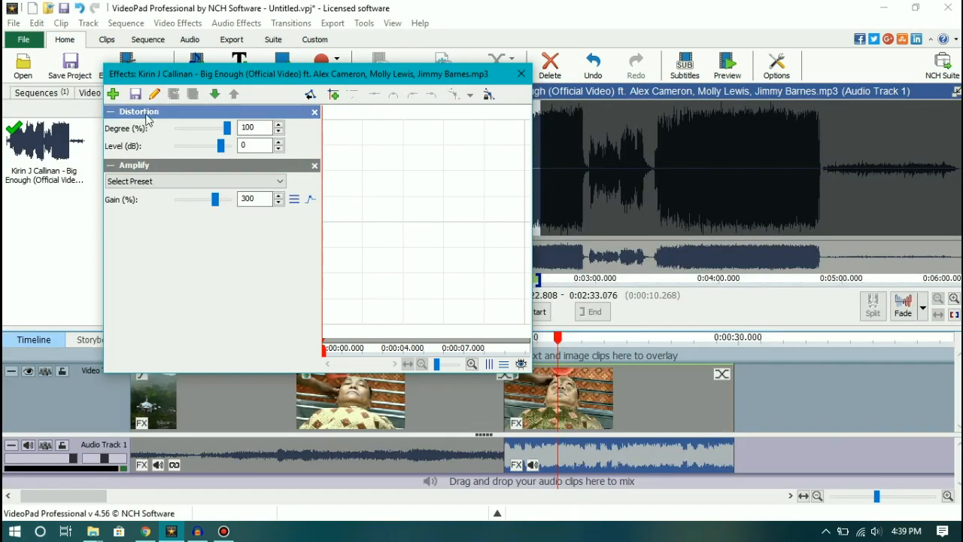
Step: Play the sequence from the cut between the two video clips to hear the distorted song
left_click_drag(347, 79, 178, 176)
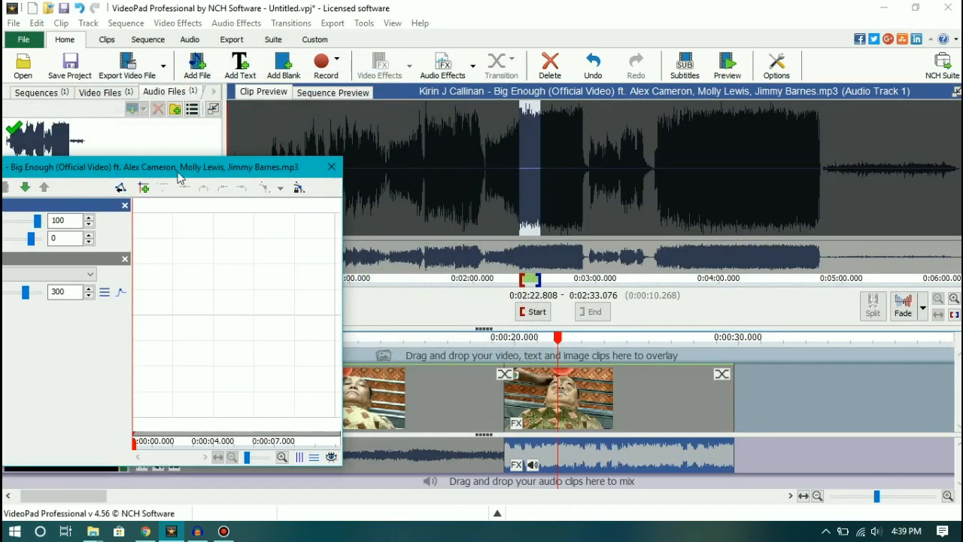
left_click(506, 354)
left_click_drag(249, 166, 876, 249)
left_click(302, 311)
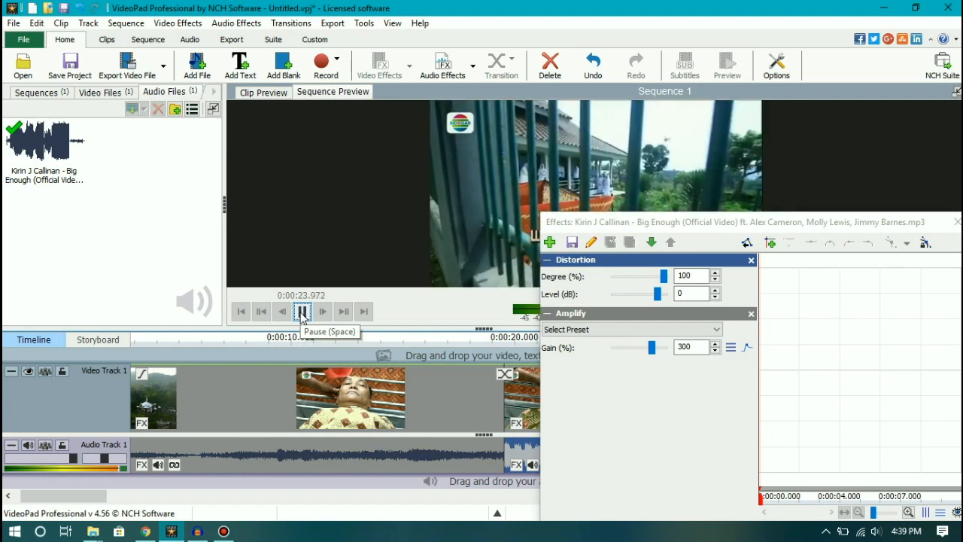
left_click(301, 311)
Step: Set the Amplify effect's gain to 400%
double_click(748, 220)
left_click(548, 292)
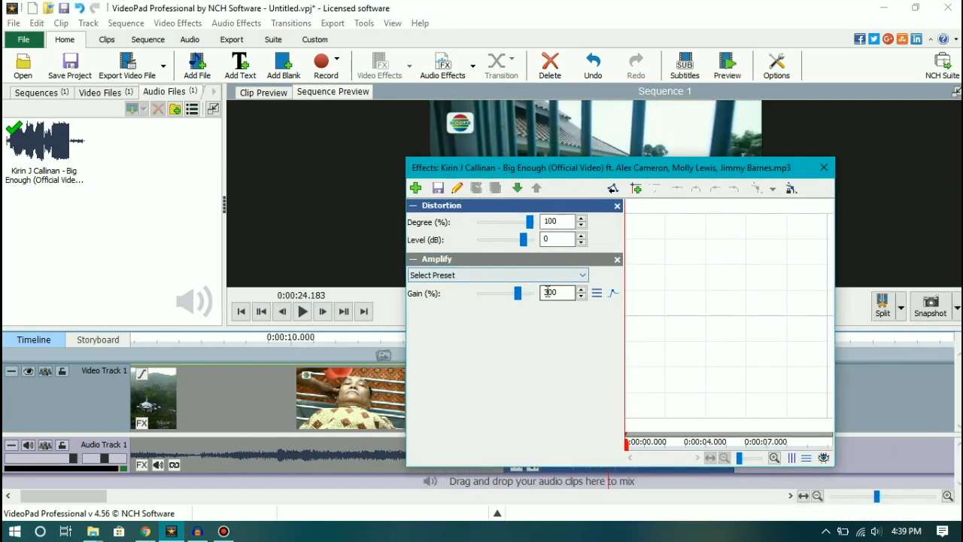
key("BackSpace")
type("4")
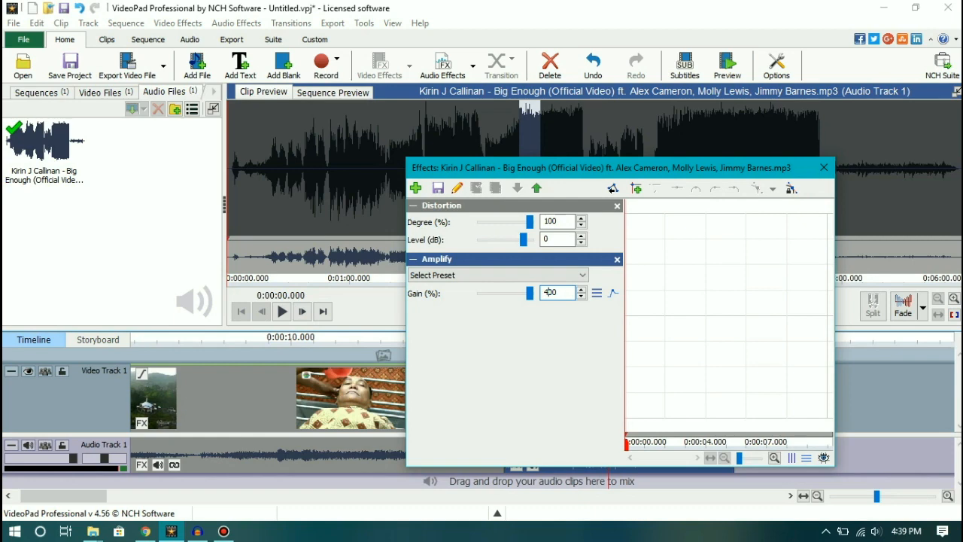
Step: Play the sequence from 0:00:20.058 for a moment to hear the song at the higher gain
left_click(355, 94)
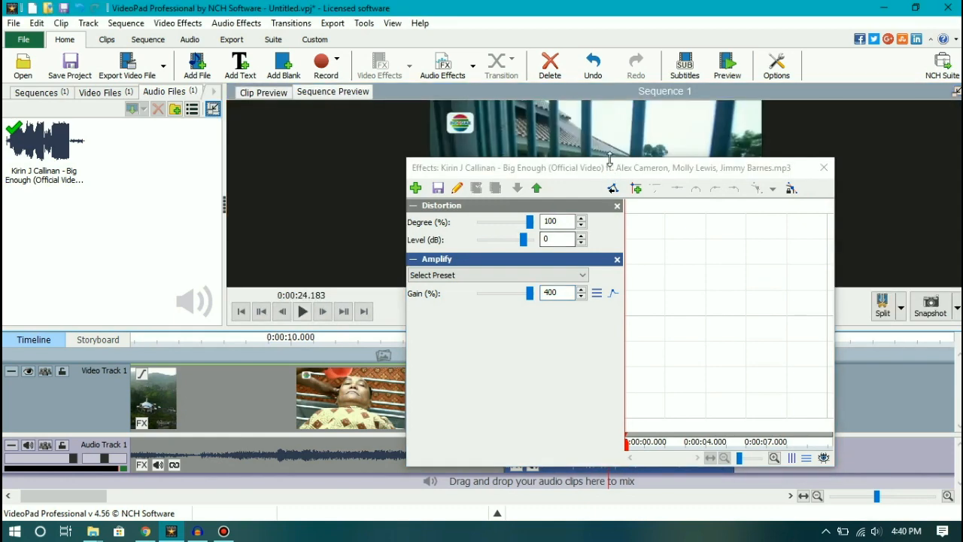
left_click_drag(612, 169, 710, 196)
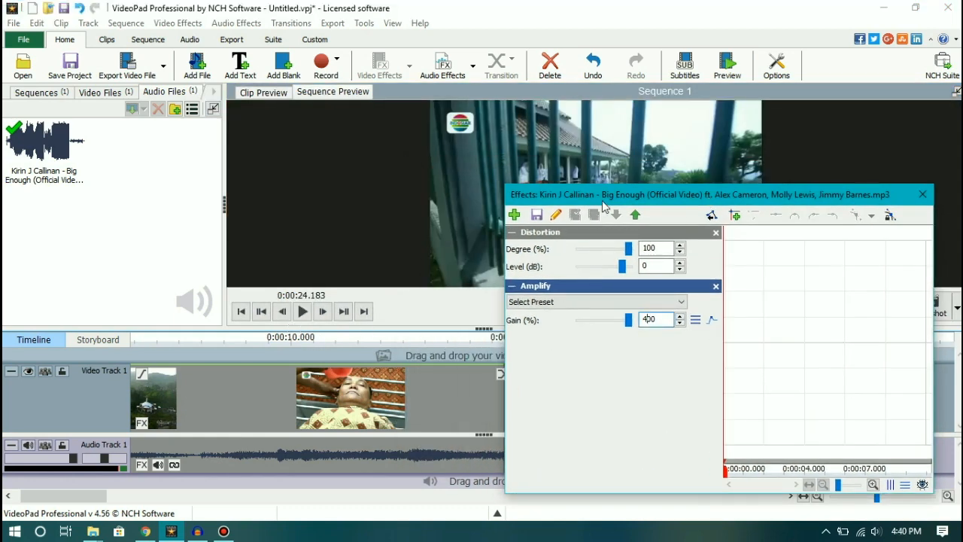
left_click_drag(608, 199, 743, 204)
left_click(517, 340)
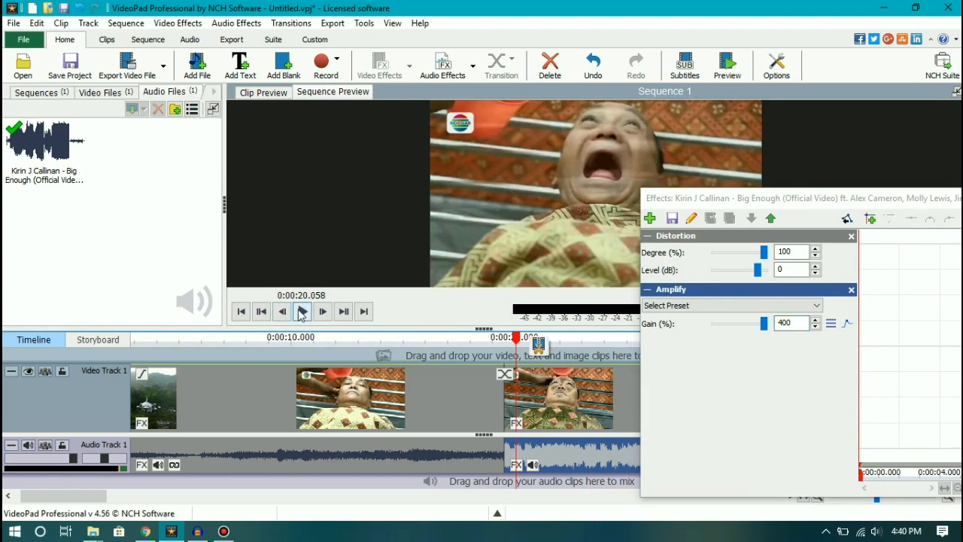
left_click(302, 312)
left_click(302, 312)
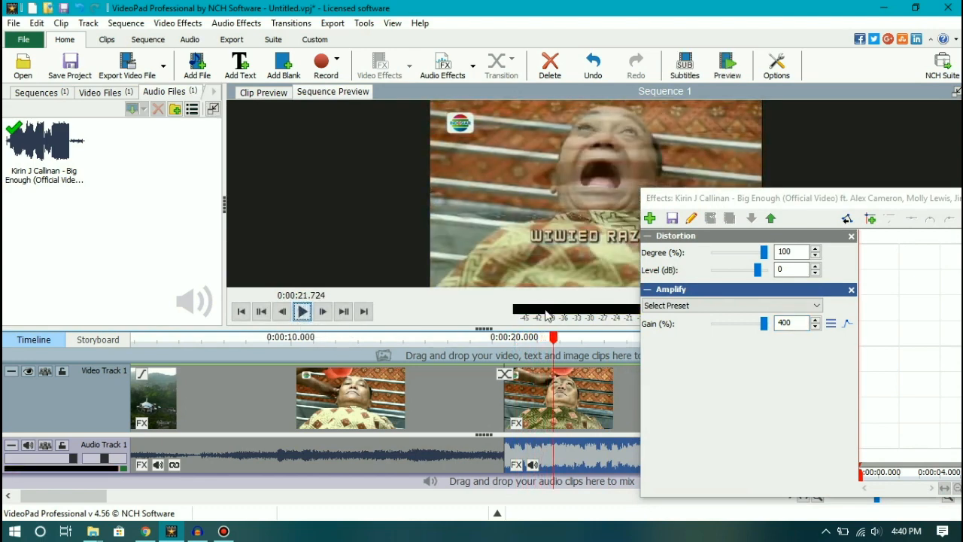
Step: Add a second Amplify effect to the song excerpt and set its gain to 400%
left_click(784, 323)
left_click(650, 218)
left_click(677, 265)
left_click_drag(712, 236, 727, 398)
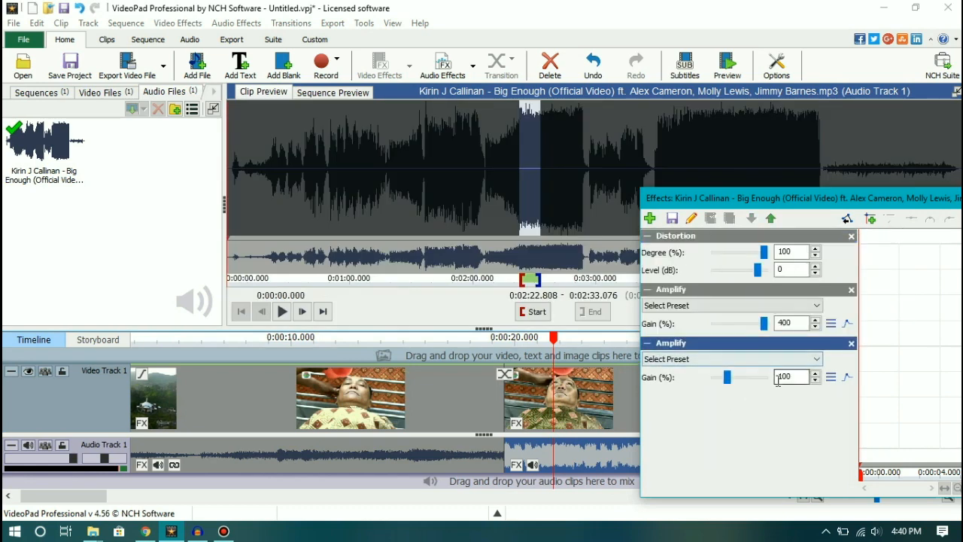
type("400")
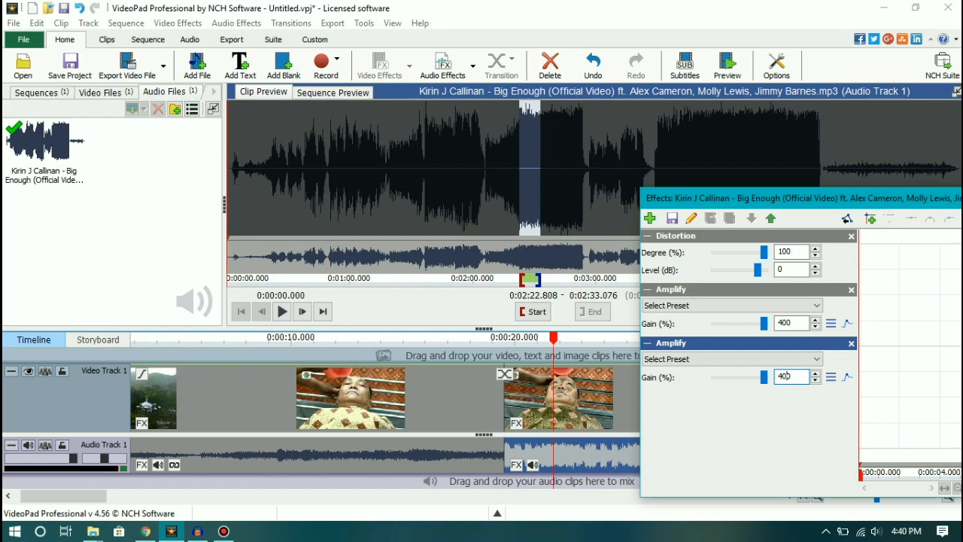
Step: Play the sequence from 0:00:20.215 with both Amplify effects applied, and return the playhead to 0:00:19.868
left_click(364, 91)
left_click(520, 340)
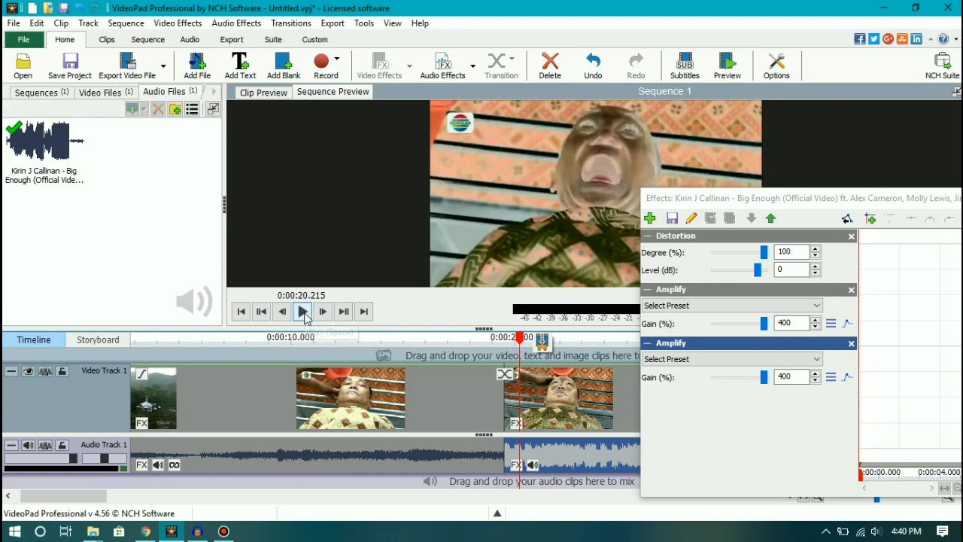
left_click(305, 313)
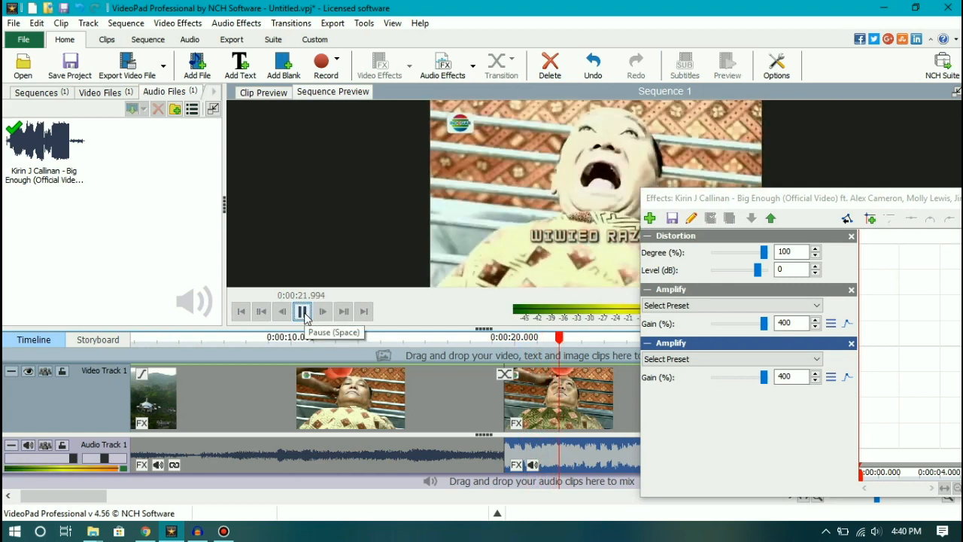
left_click(304, 313)
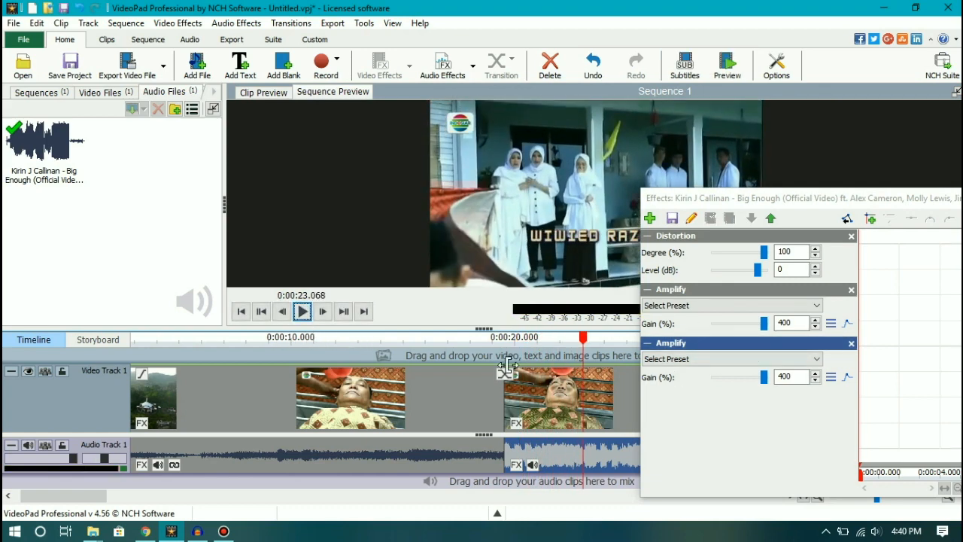
left_click(513, 342)
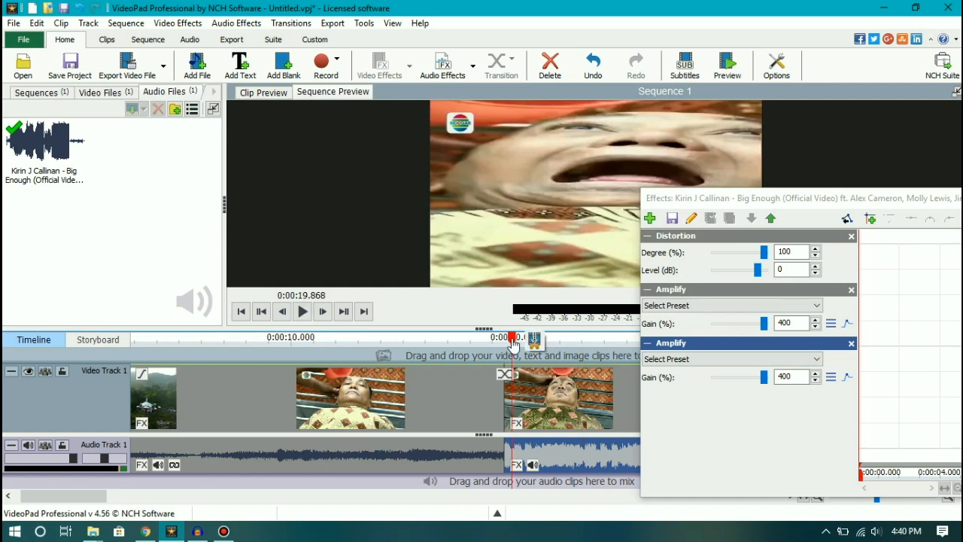
Step: Remove the second Amplify effect and set the remaining Amplify gain to 100%
left_click(851, 344)
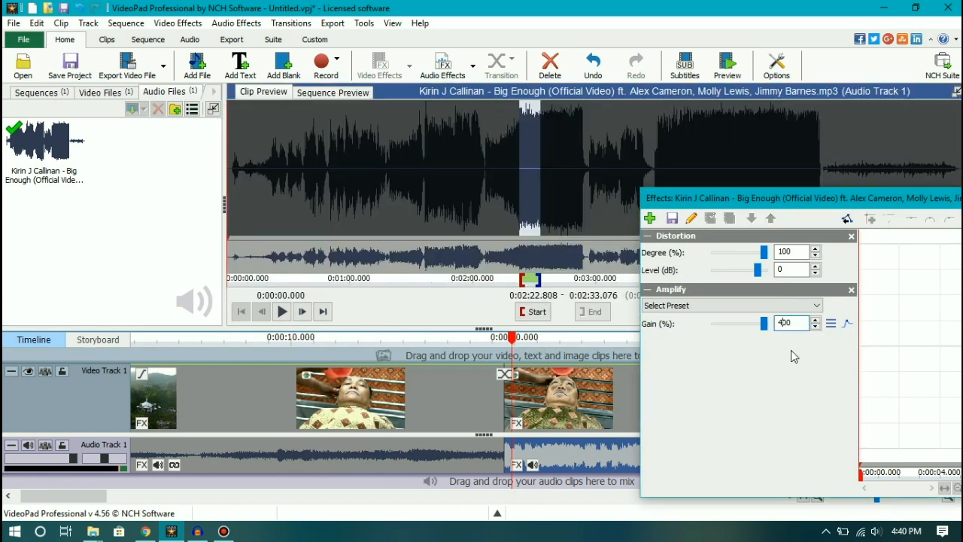
key("BackSpace")
type("1")
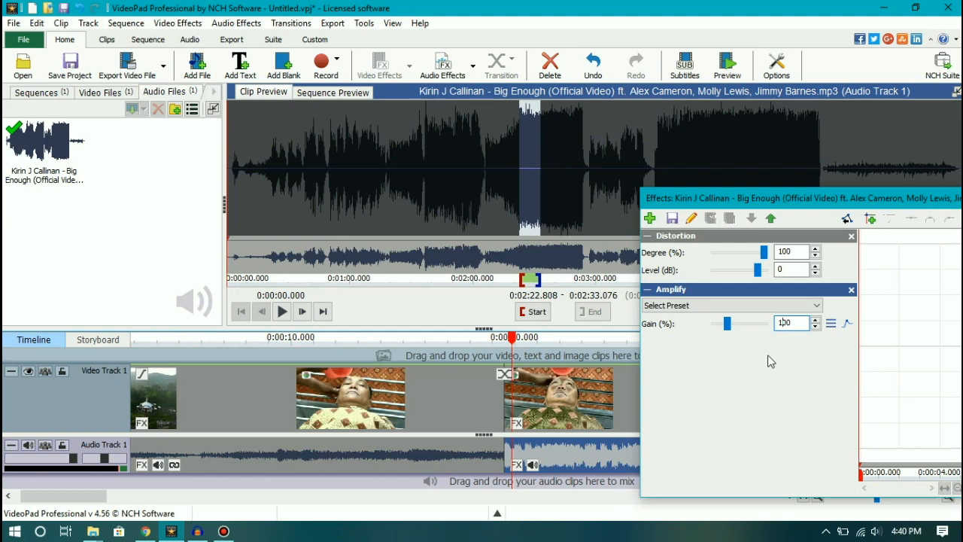
Step: Play the sequence from 0:00:19.868 to check the song with the Distortion effect and reduced gain
left_click(354, 93)
left_click(302, 312)
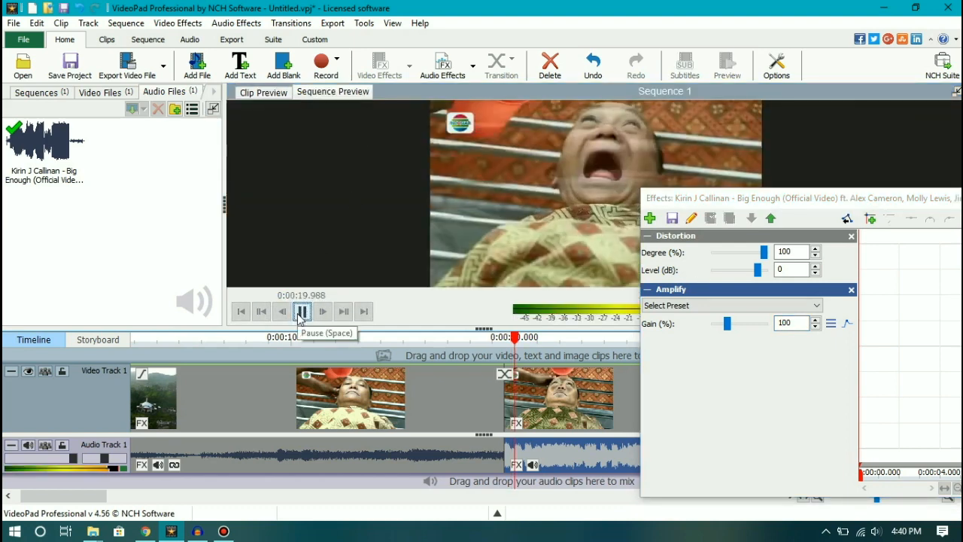
left_click(302, 312)
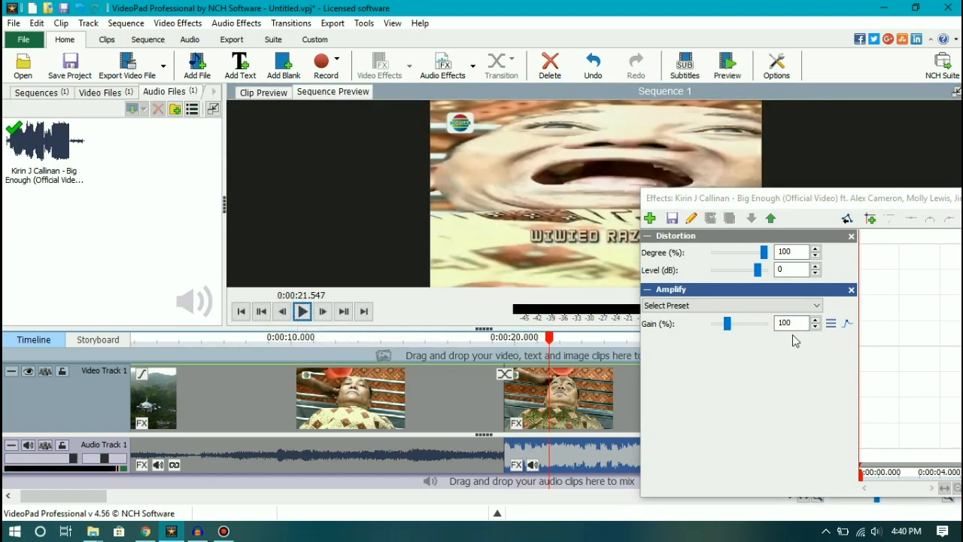
Step: Set the Amplify gain on the song excerpt to 200% and play the sequence from 0:00:20.562 to hear it
type("2")
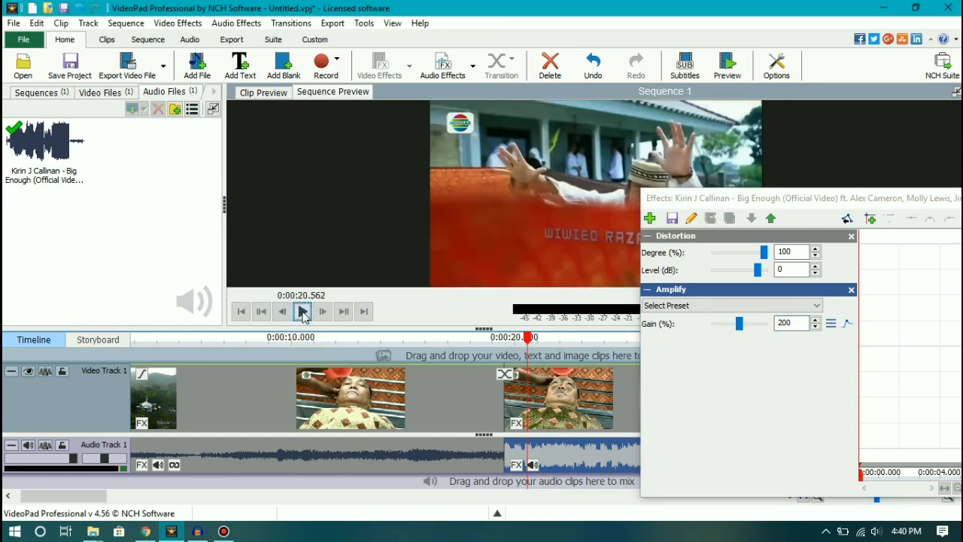
left_click(302, 311)
left_click(303, 311)
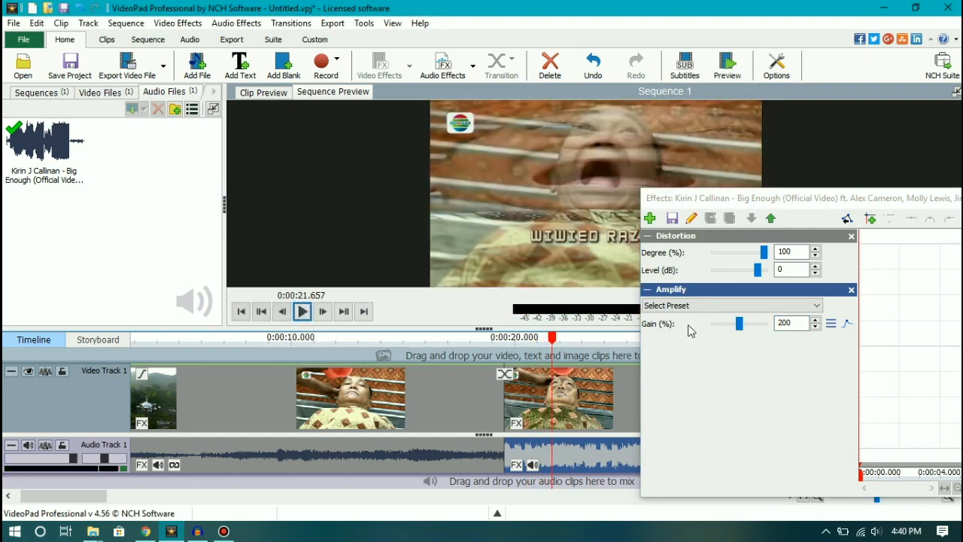
Step: Set the Amplify gain to 300%, play the sequence, and move the playhead back to 0:00:20.846
left_click(779, 325)
type("3")
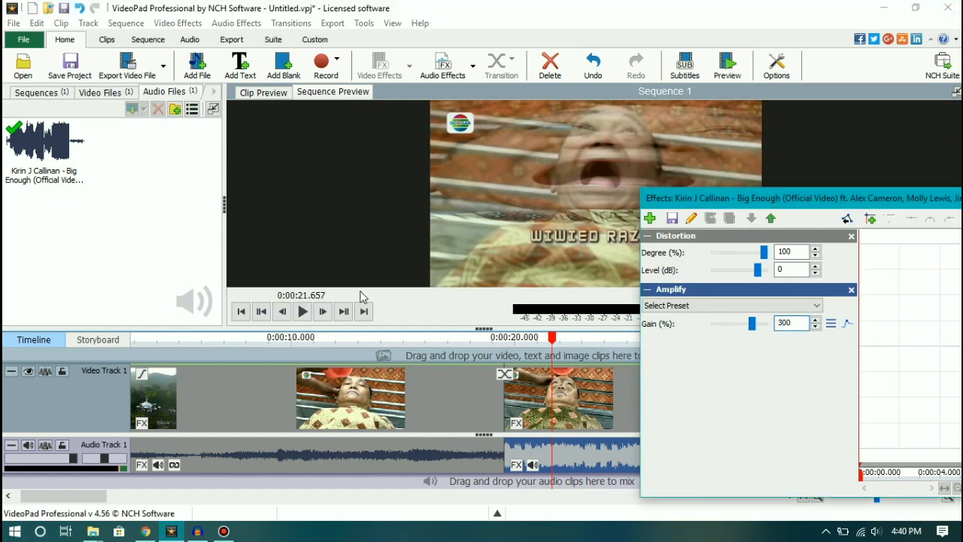
left_click(303, 313)
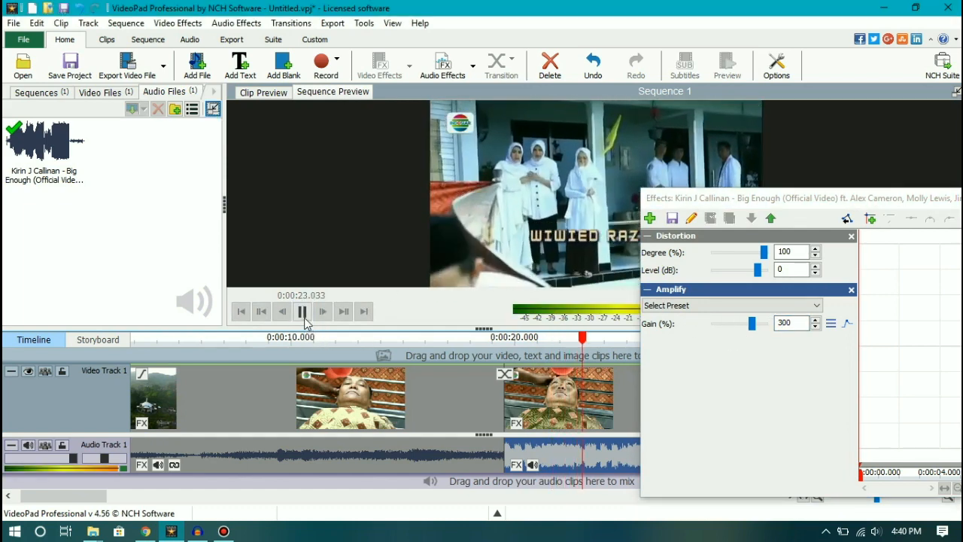
left_click(533, 337)
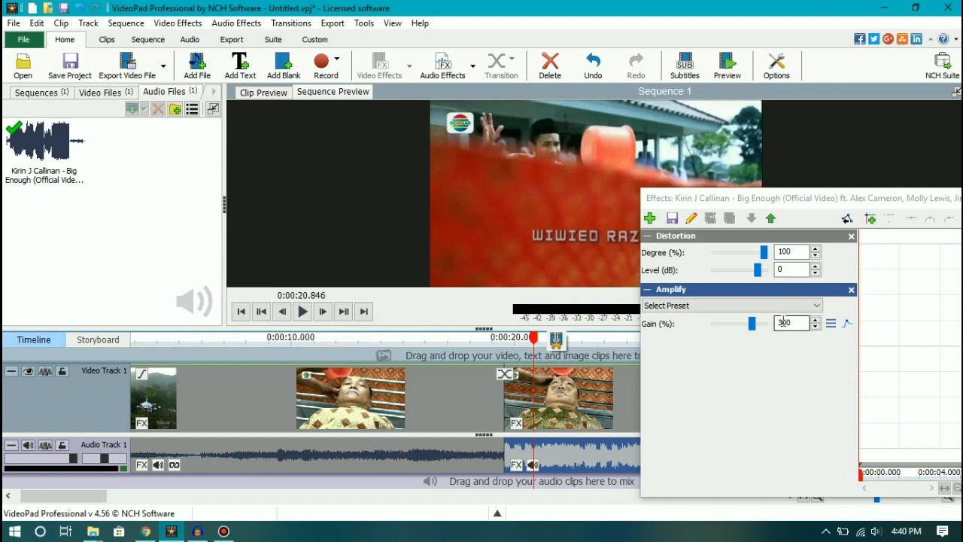
Step: Set the Amplify gain to 400%, play the sequence to check it, and close the audio effects window
type("4")
left_click(303, 312)
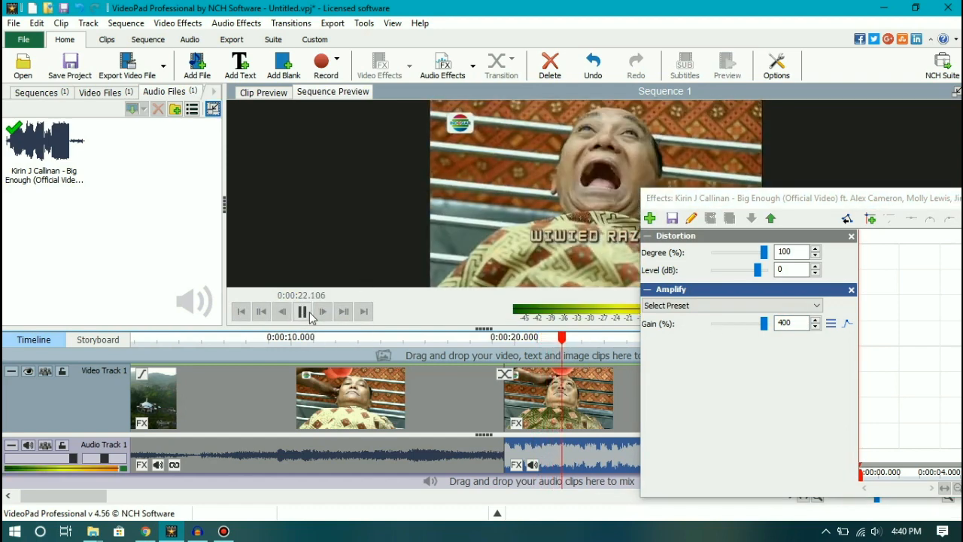
left_click(303, 311)
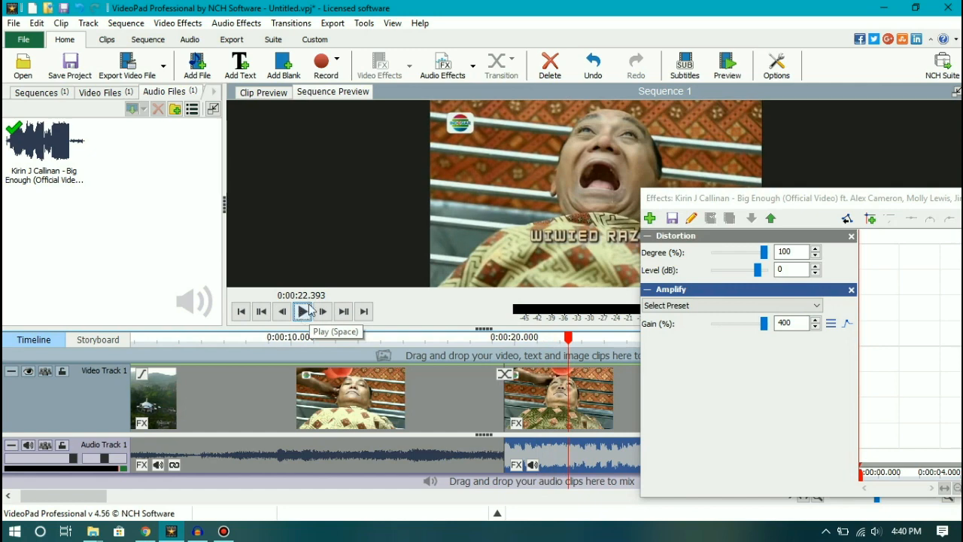
left_click_drag(791, 204, 543, 190)
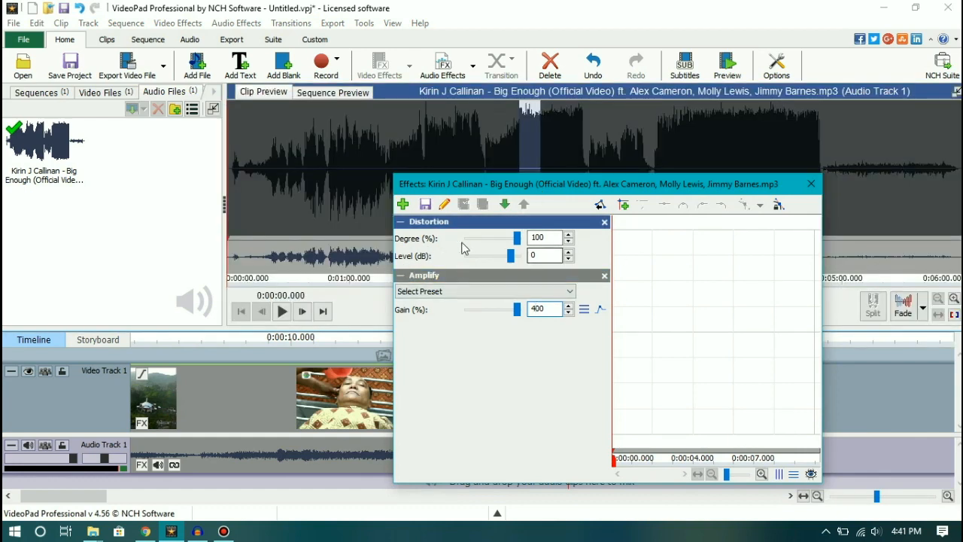
left_click(812, 184)
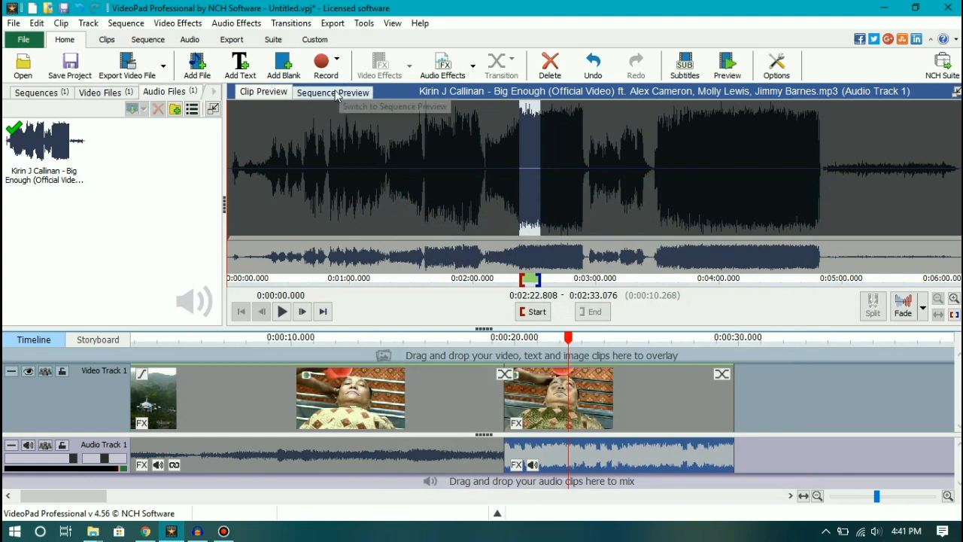
Step: Return to the sequence preview, place the playhead at 0:00:22.298, and look through the video effects available for the second video clip
left_click(337, 93)
left_click(578, 397)
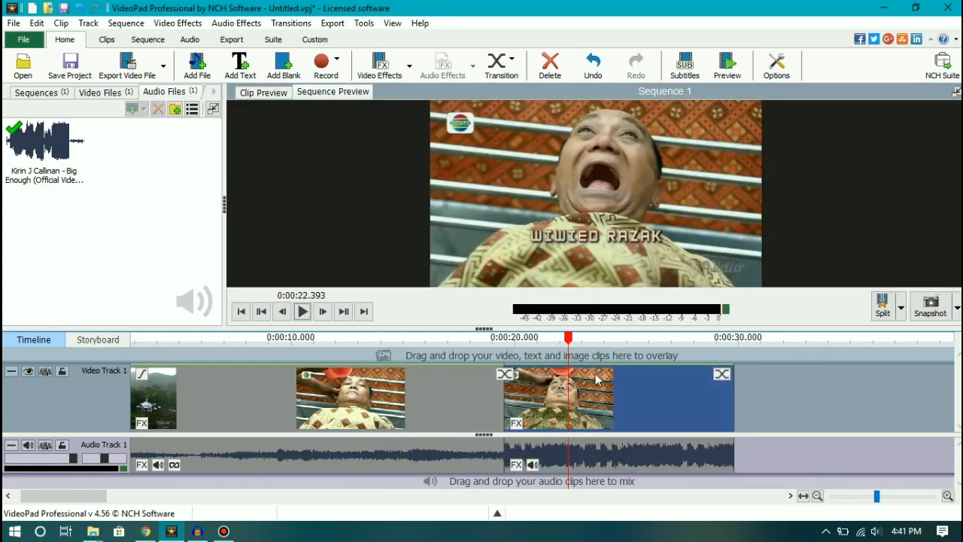
left_click_drag(529, 343, 566, 340)
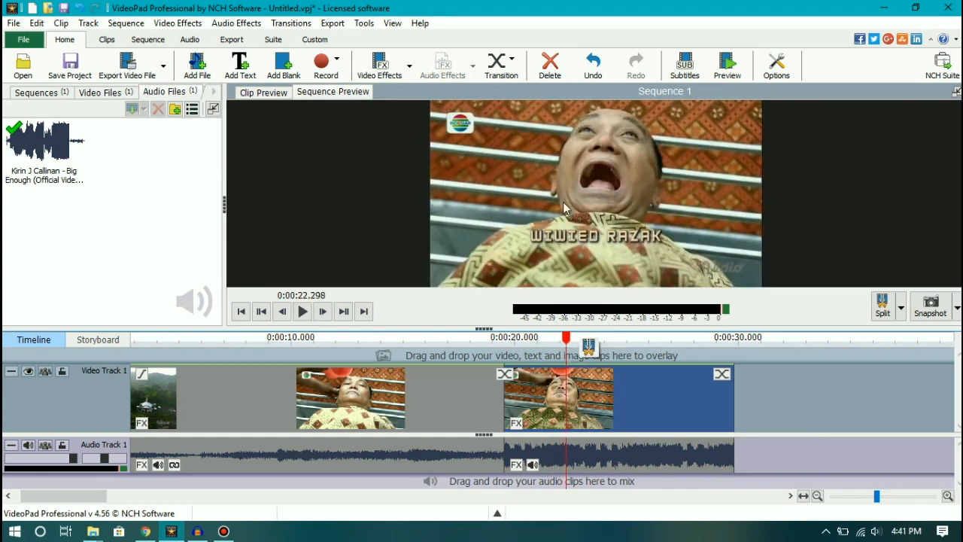
left_click(413, 62)
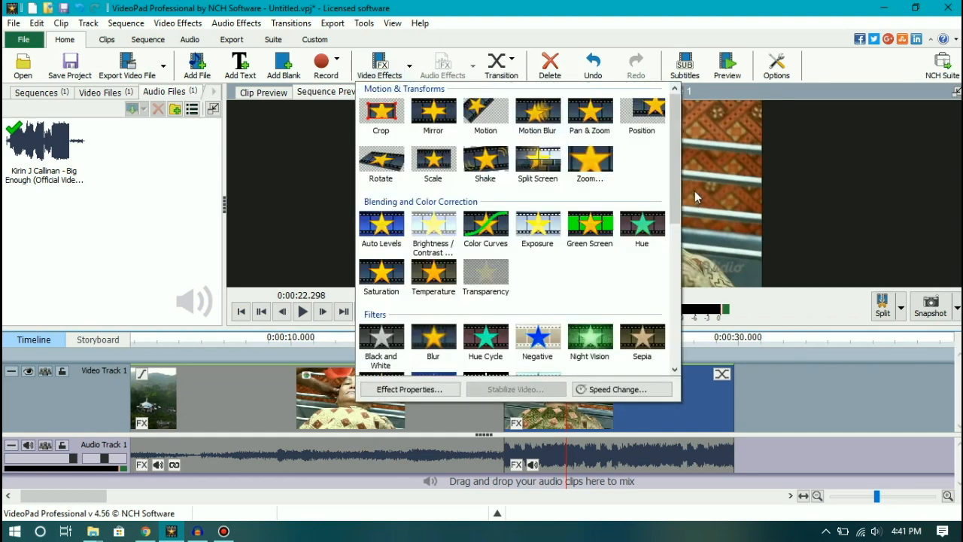
scroll(636, 230, "down", 2)
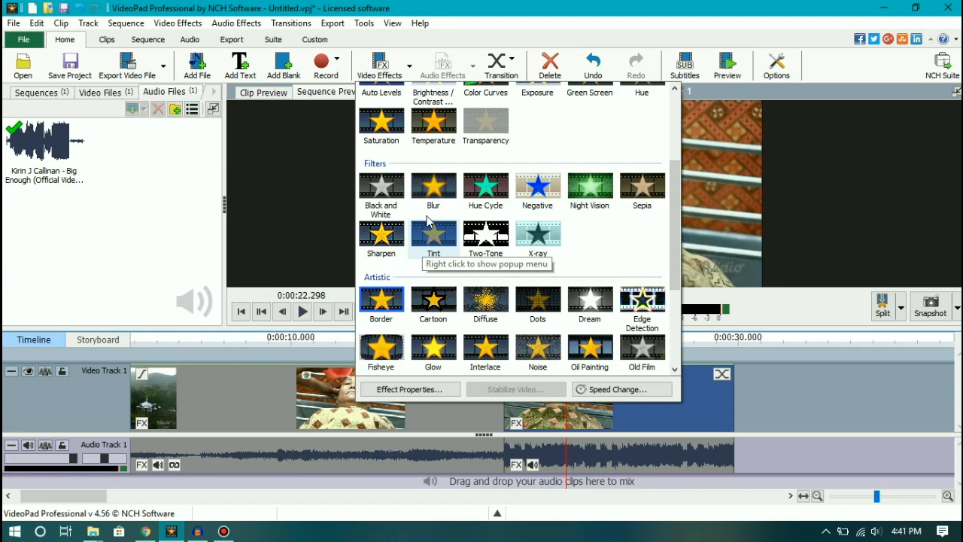
key("Escape")
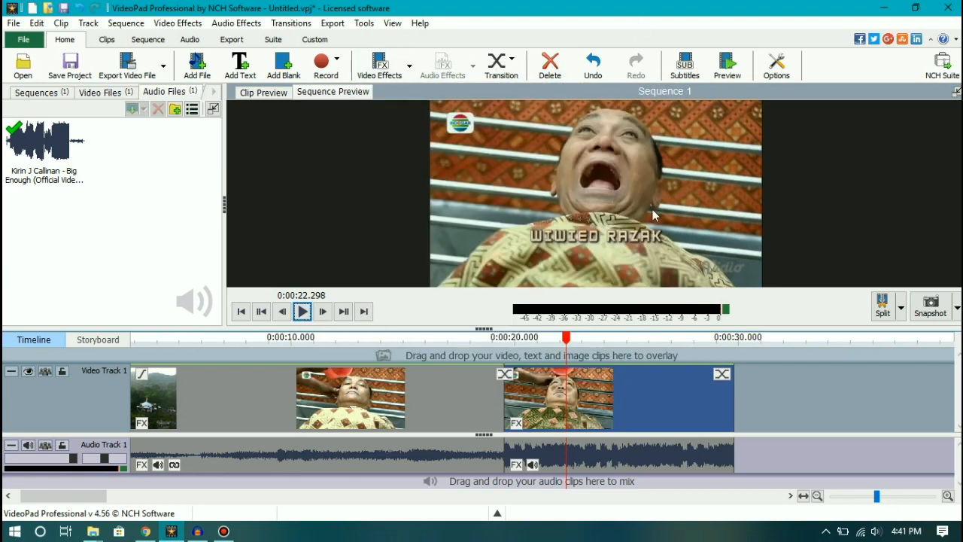
Step: Add a Tint effect to the second video clip, over the loud section
left_click(427, 386)
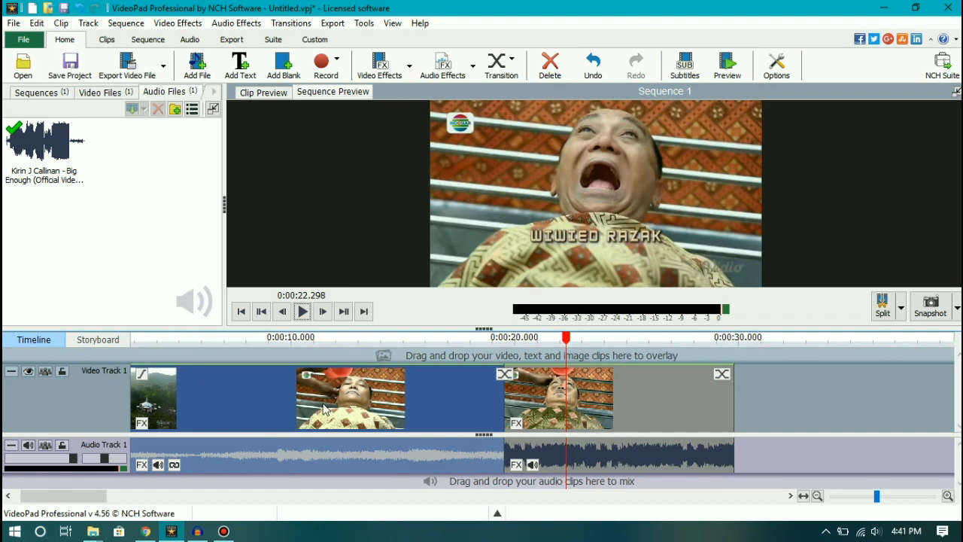
left_click(591, 401)
left_click(381, 64)
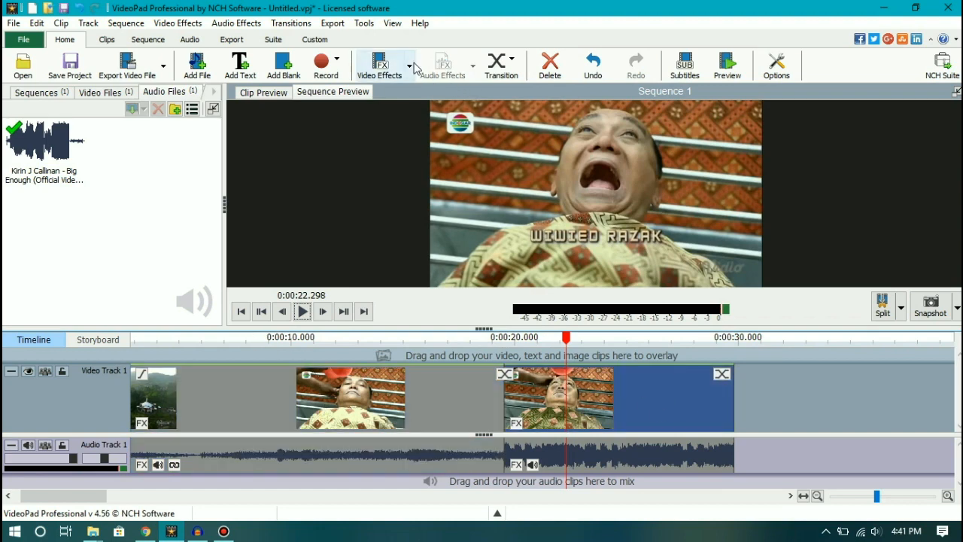
scroll(482, 320, "down", 2)
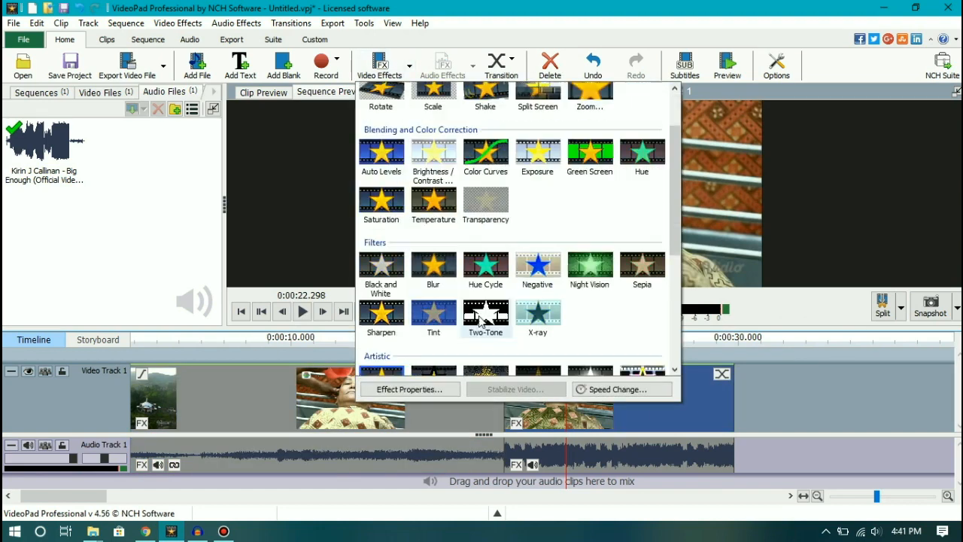
left_click(431, 312)
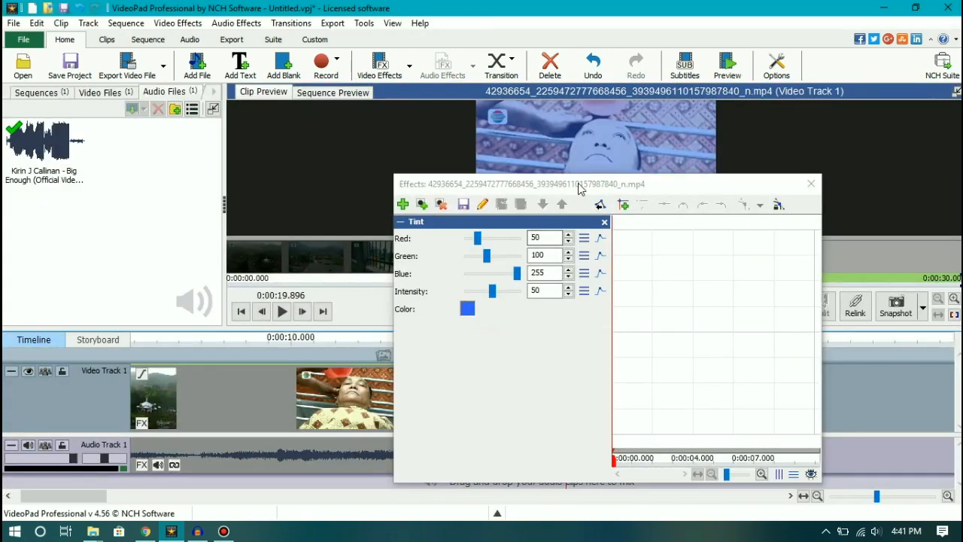
Step: Set the Tint color to orange with Red 255, Green 128 and Blue 0, and close the effects window
left_click_drag(489, 184, 234, 168)
left_click(210, 295)
left_click(359, 218)
left_click(356, 361)
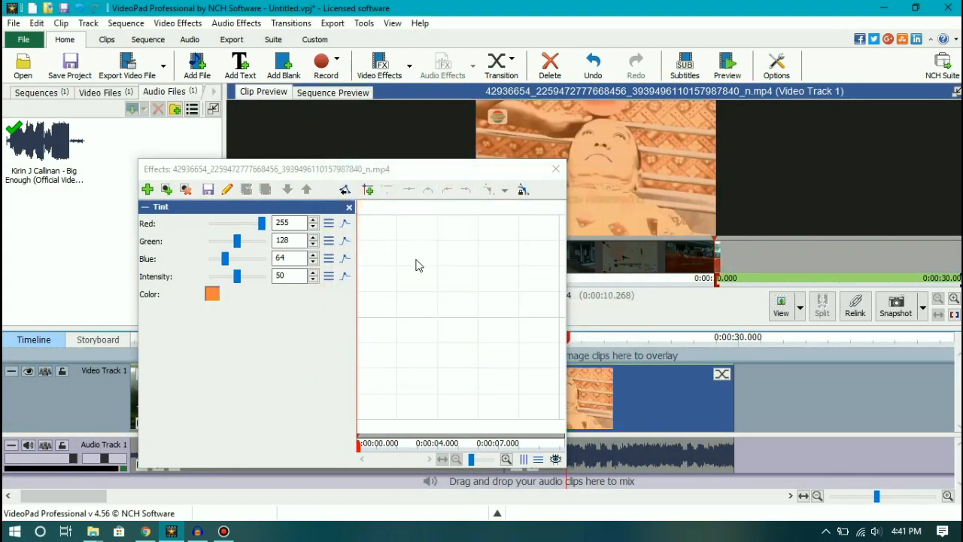
left_click(214, 295)
left_click(357, 234)
left_click(353, 361)
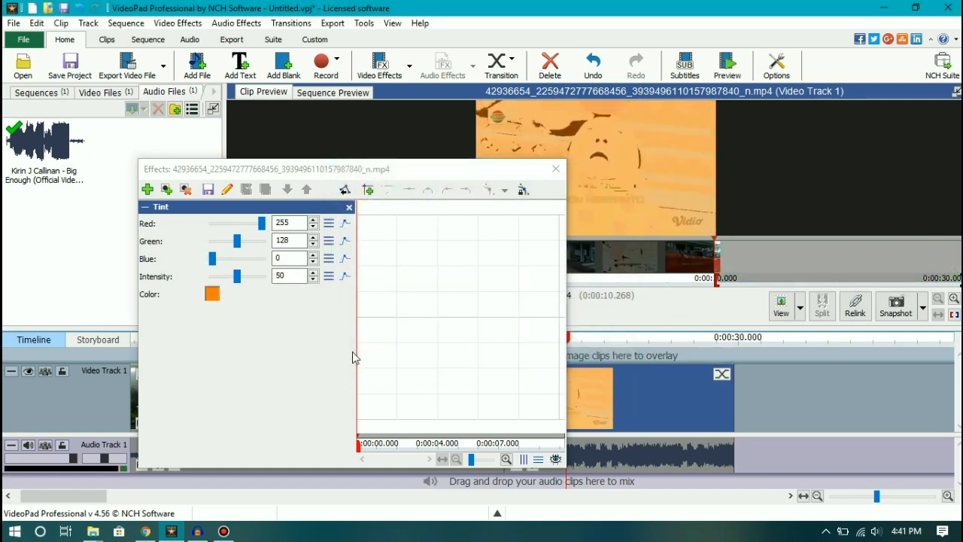
left_click(555, 169)
Step: Play the sequence from 0:00:11.223 into the second clip to check the orange tint and the distorted song
left_click(338, 92)
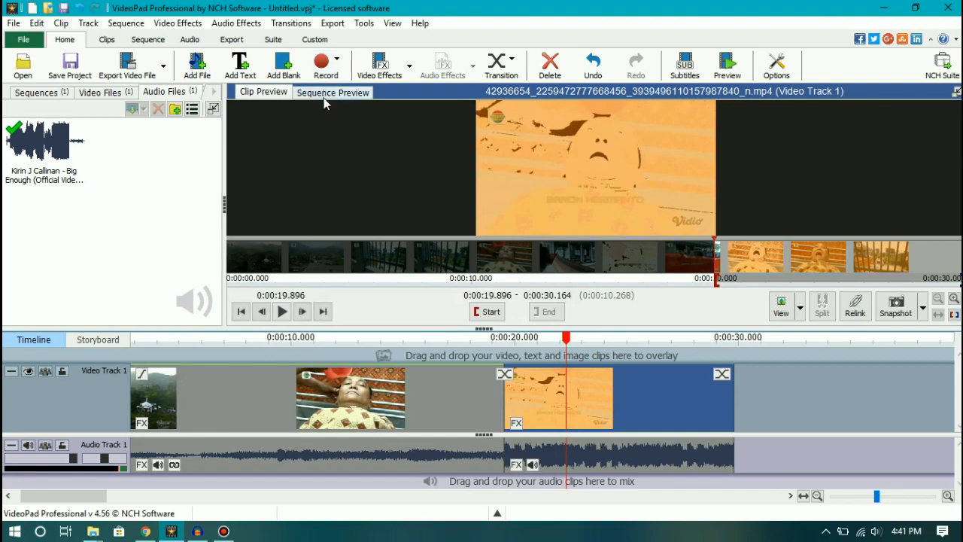
left_click_drag(566, 339, 320, 353)
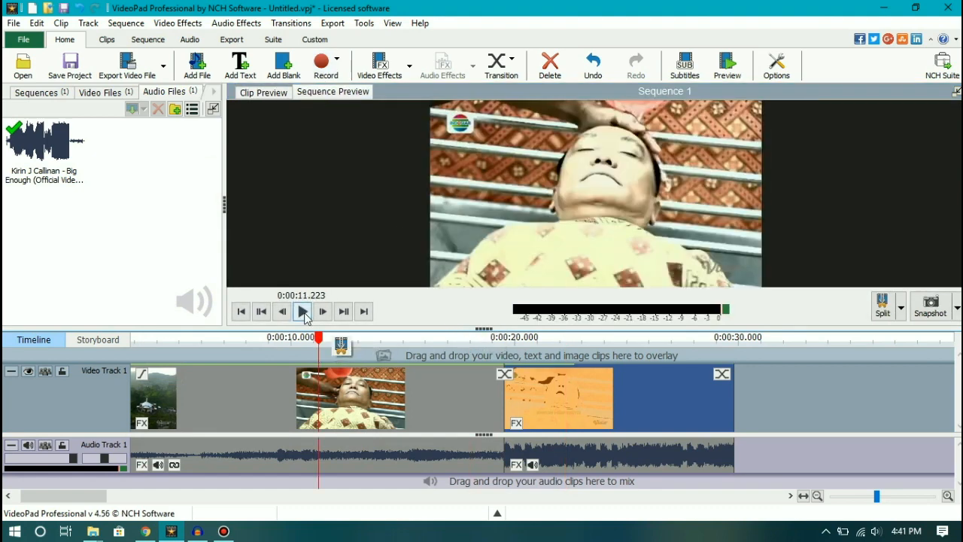
left_click(303, 312)
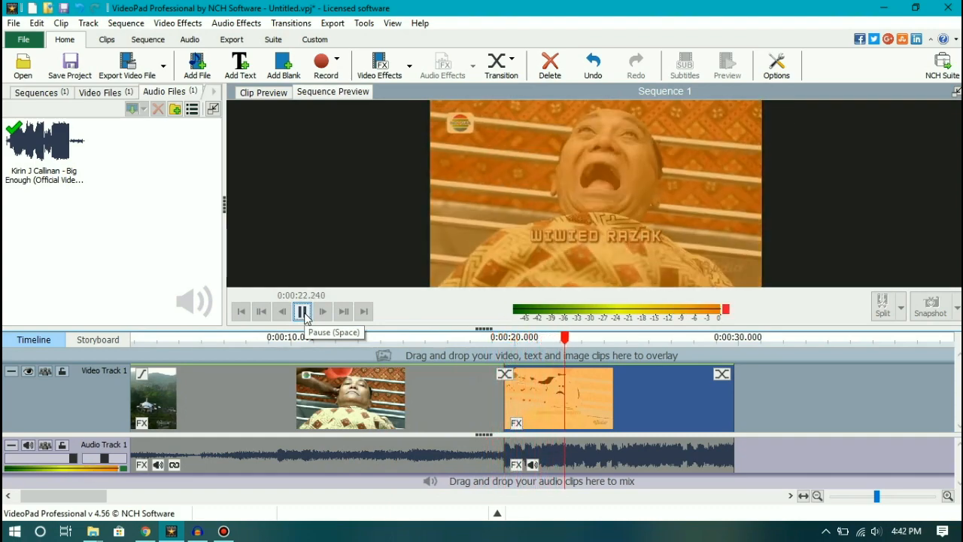
left_click(303, 311)
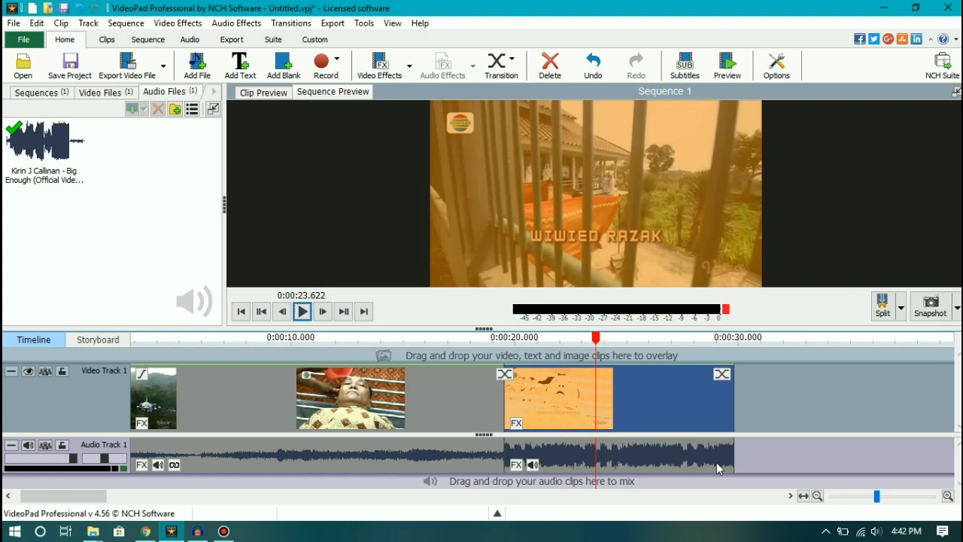
Step: Fit the sequence in the timeline and open the export settings for a video file
left_click(805, 496)
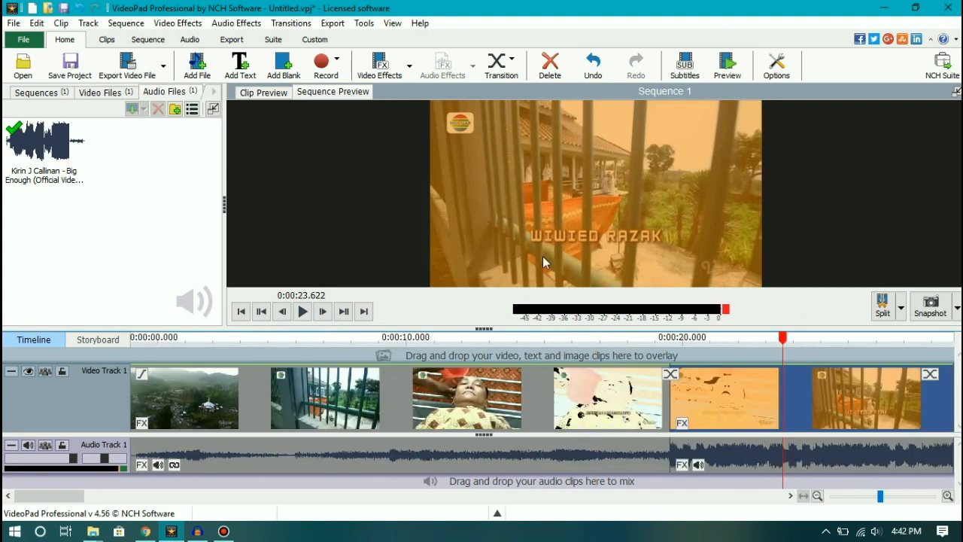
left_click(129, 65)
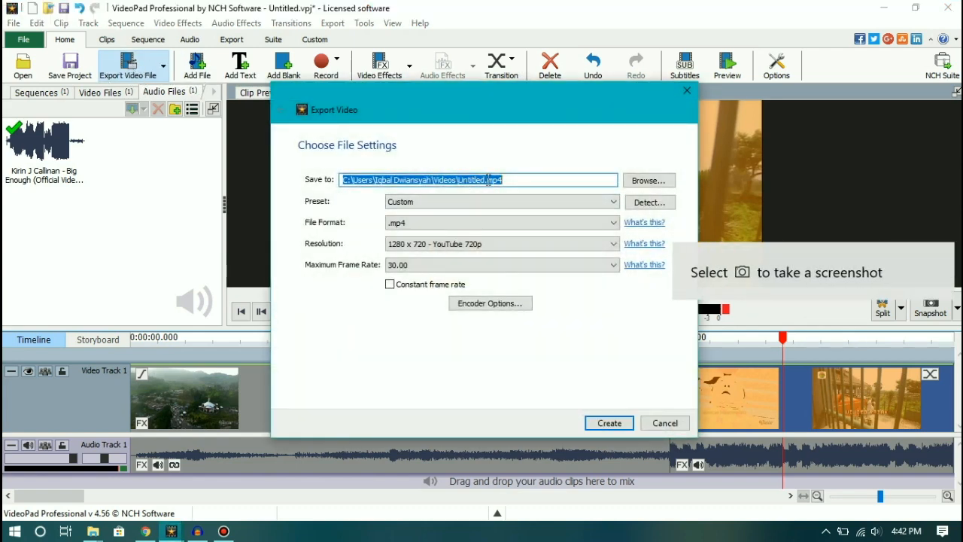
left_click(488, 179)
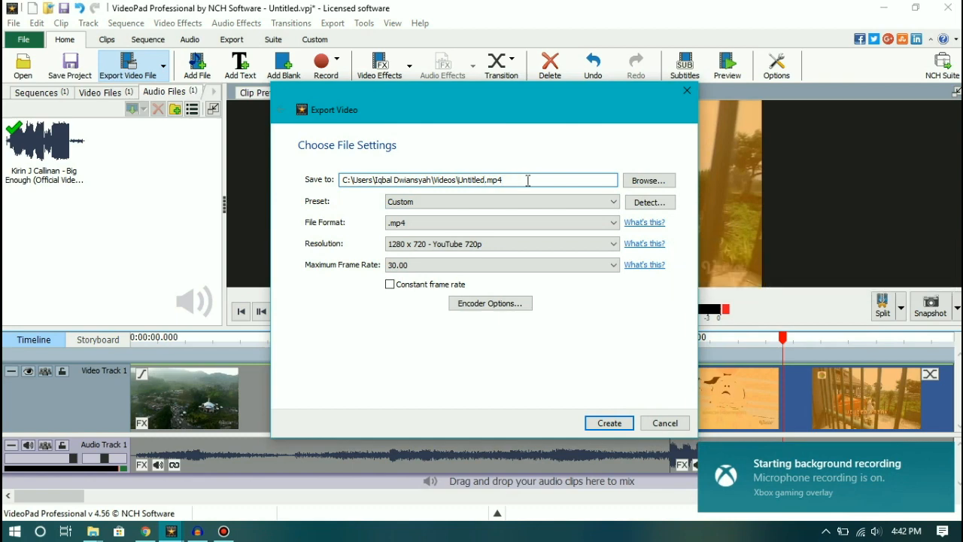
left_click(647, 181)
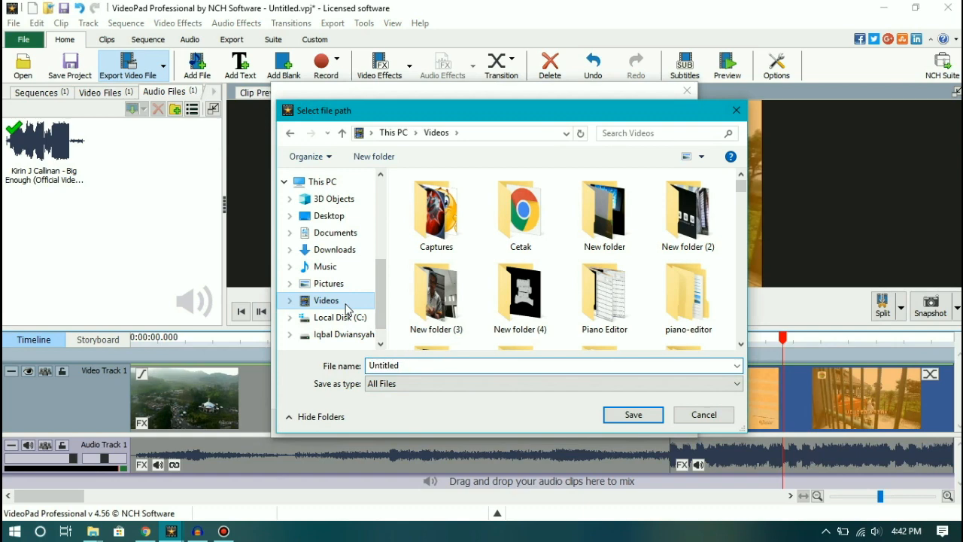
double_click(422, 364)
type("fhgvhbuj")
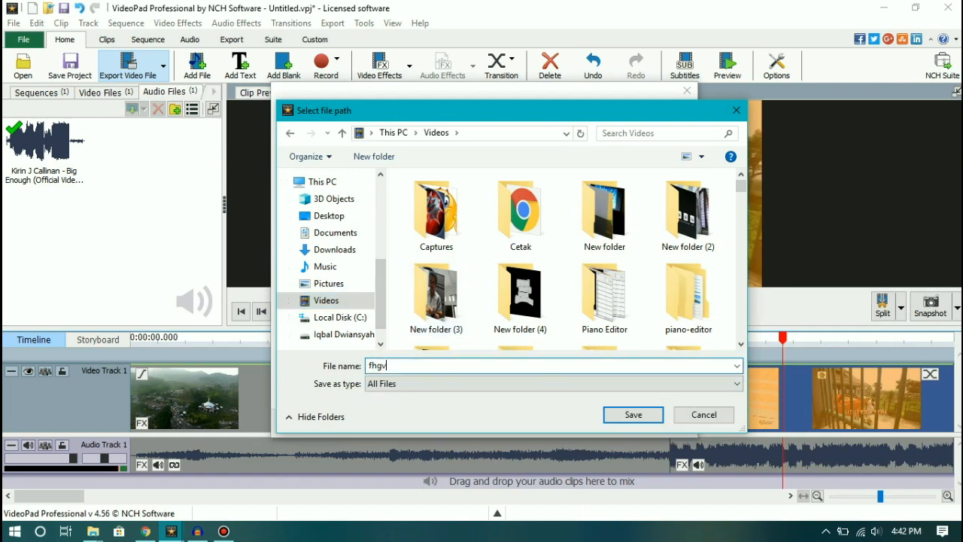
left_click(736, 109)
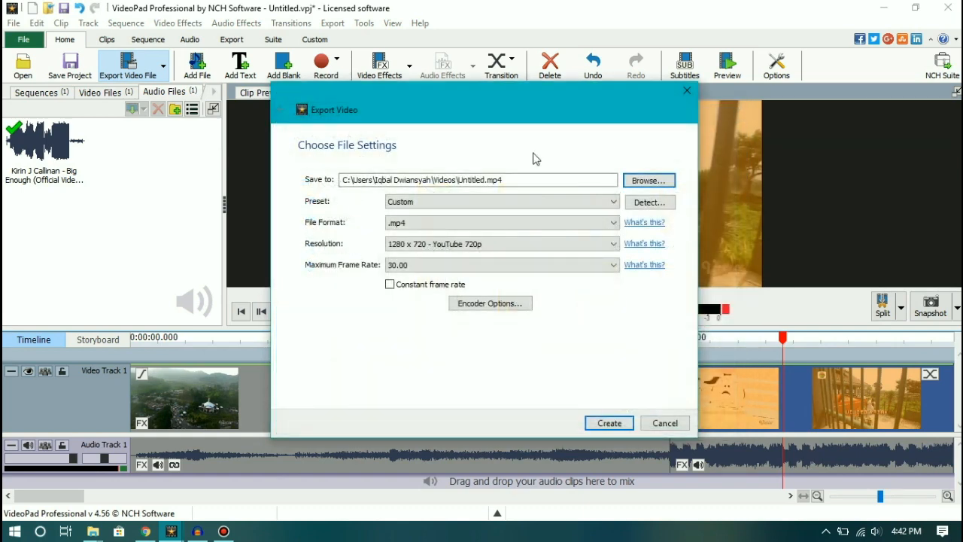
Step: Name the output file fvhfhhu.mp4 in the Videos folder and start the export at 1280 x 720 and 30 fps
left_click(487, 179)
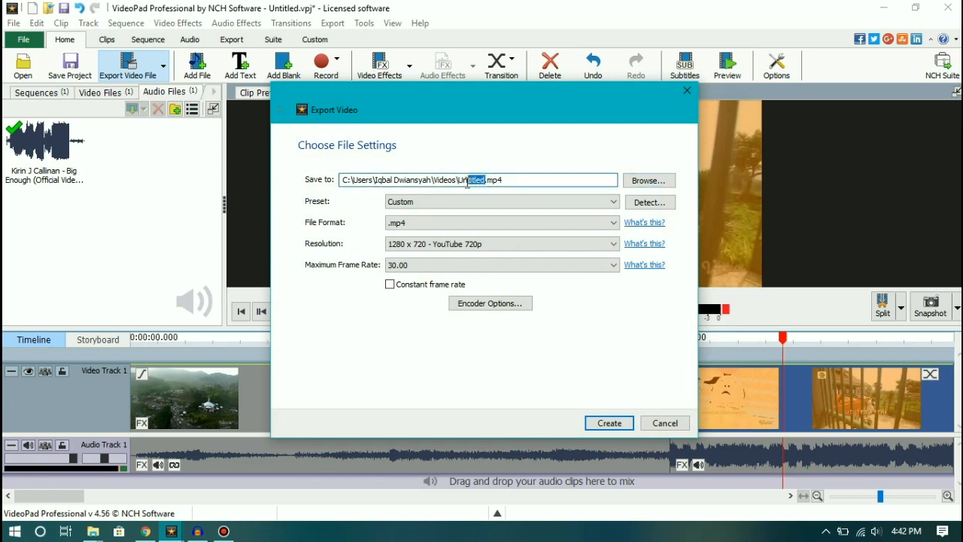
key("BackSpace")
left_click(609, 423)
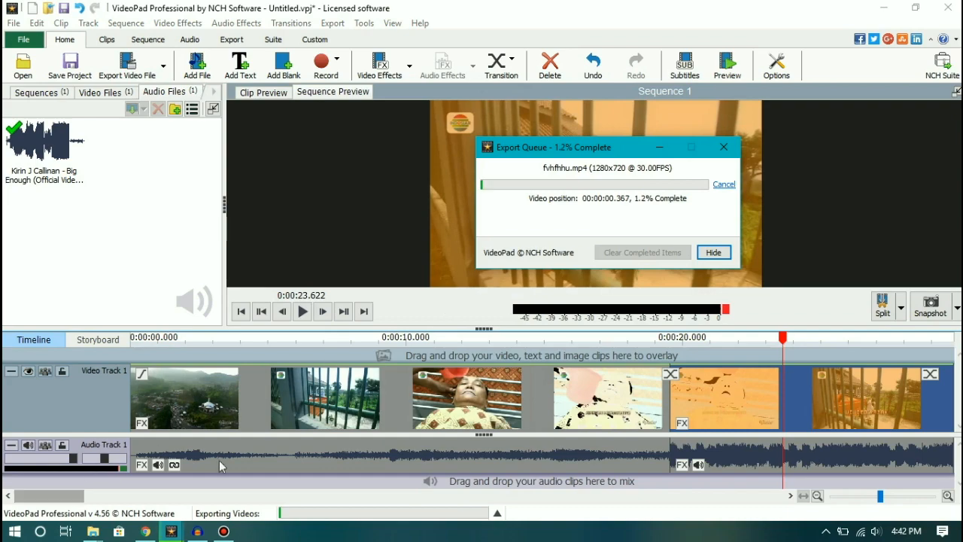
Step: Switch to File Explorer to look at the Videos folder, and return to VideoPad
mouse_move(95, 533)
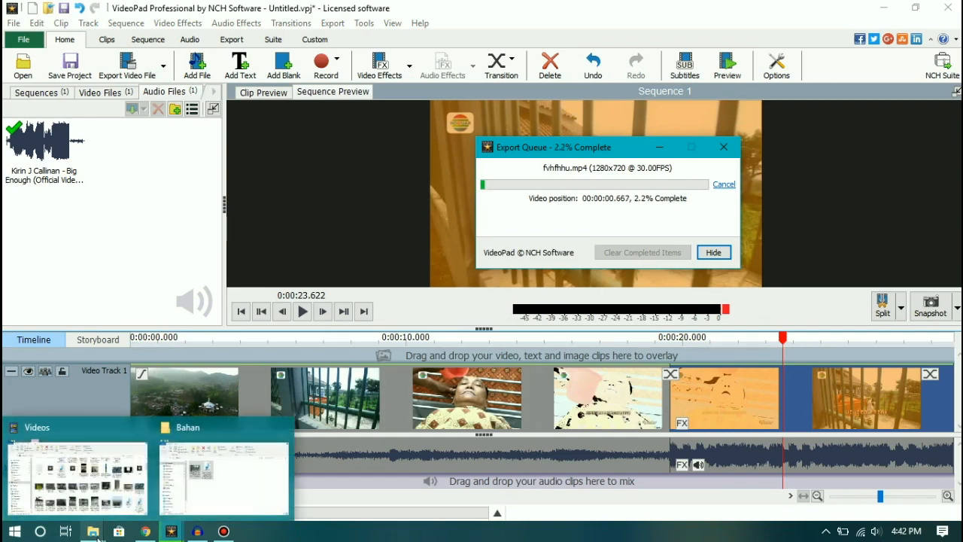
left_click(79, 494)
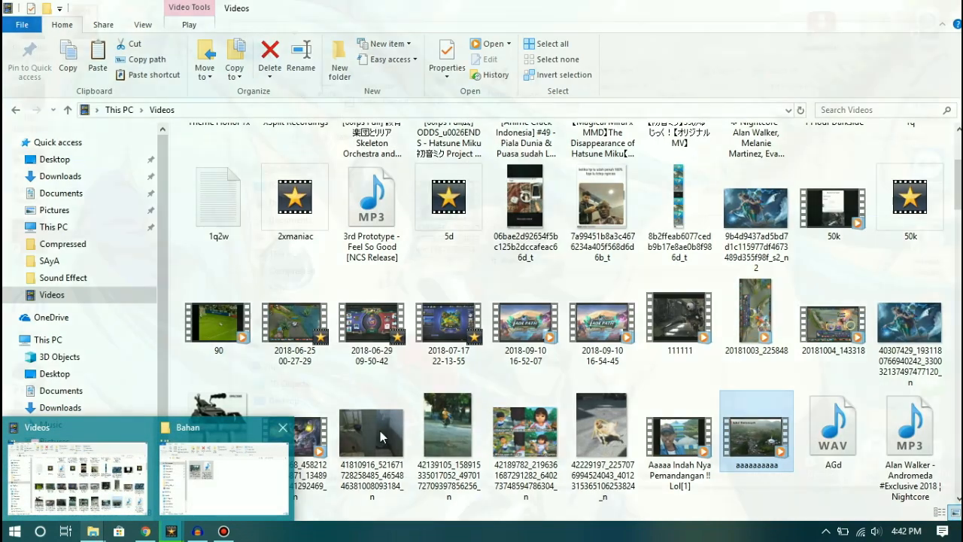
left_click(68, 456)
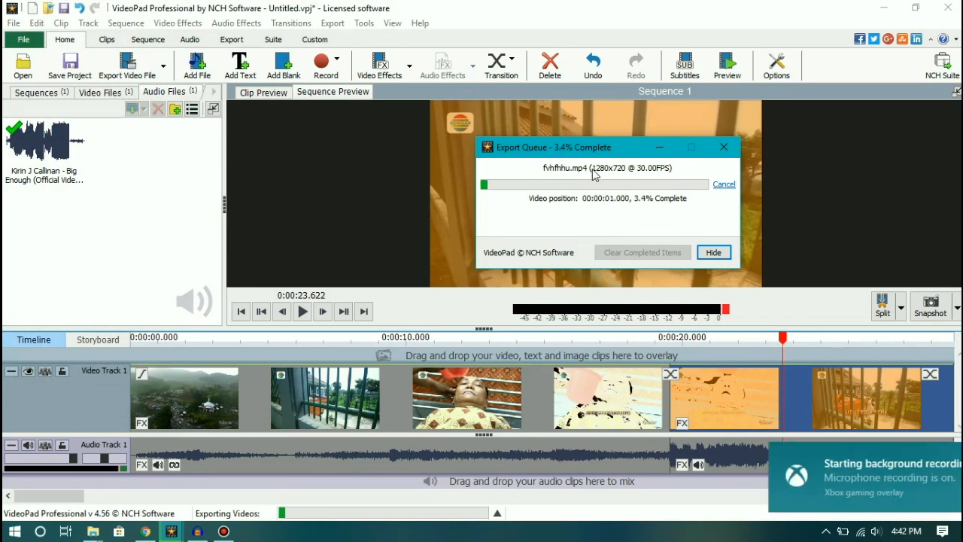
left_click_drag(546, 149, 237, 145)
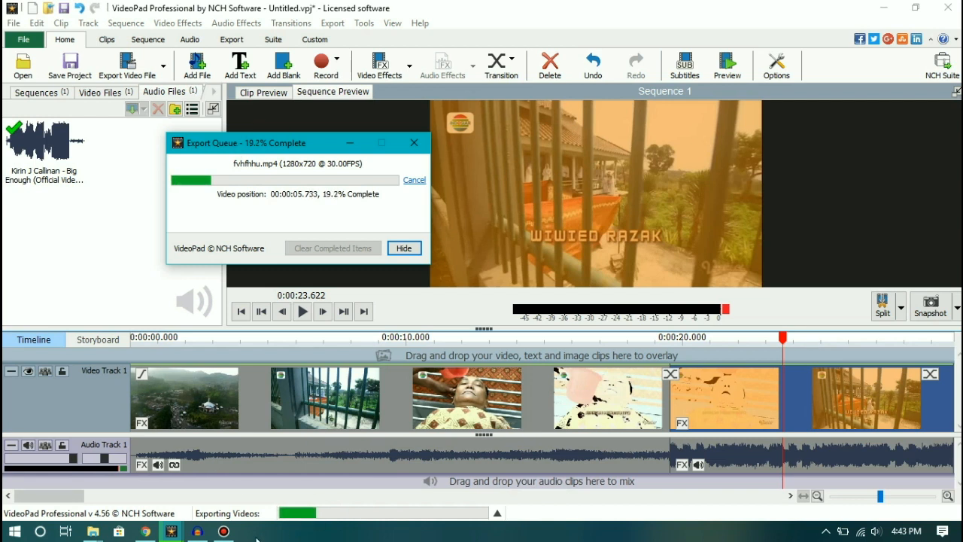
left_click(224, 531)
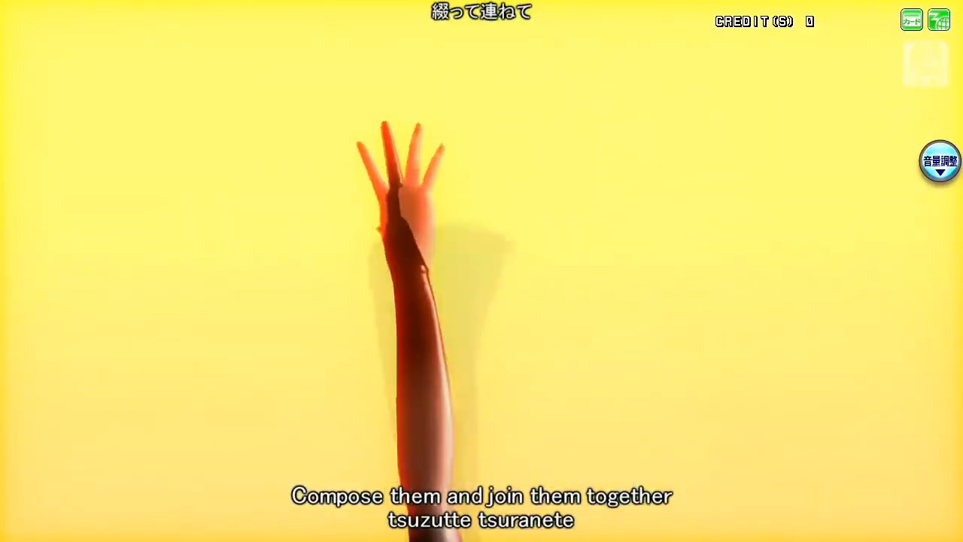